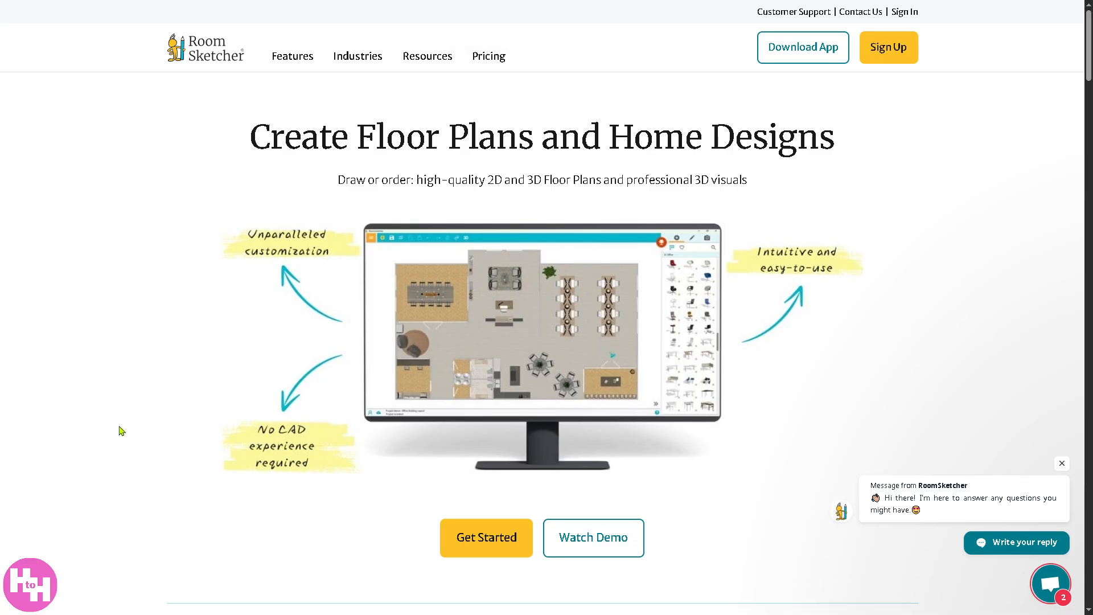
key(F11)
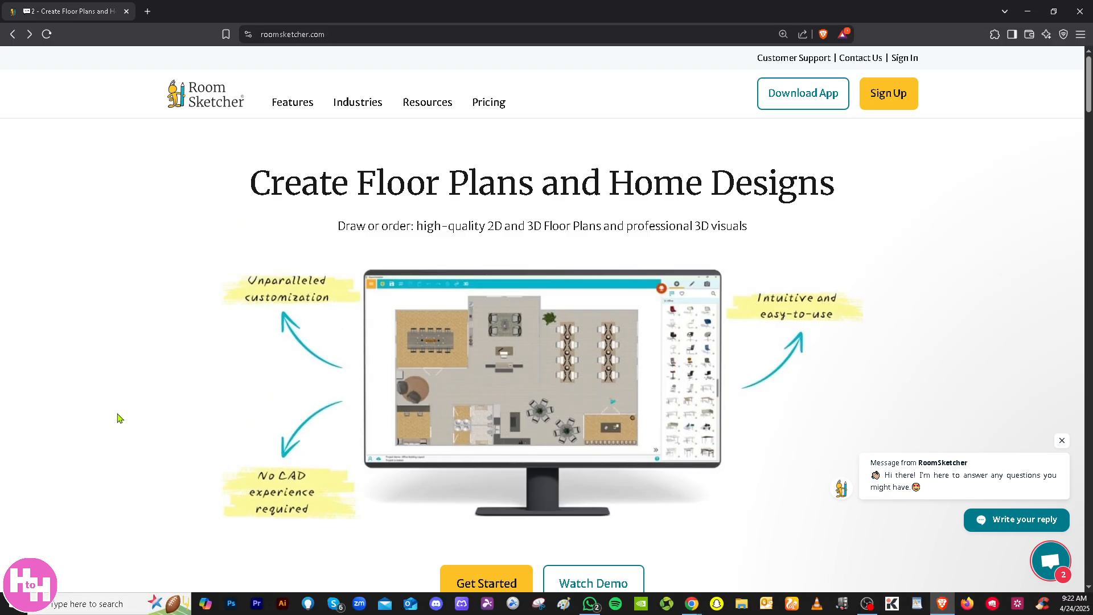
key(F11)
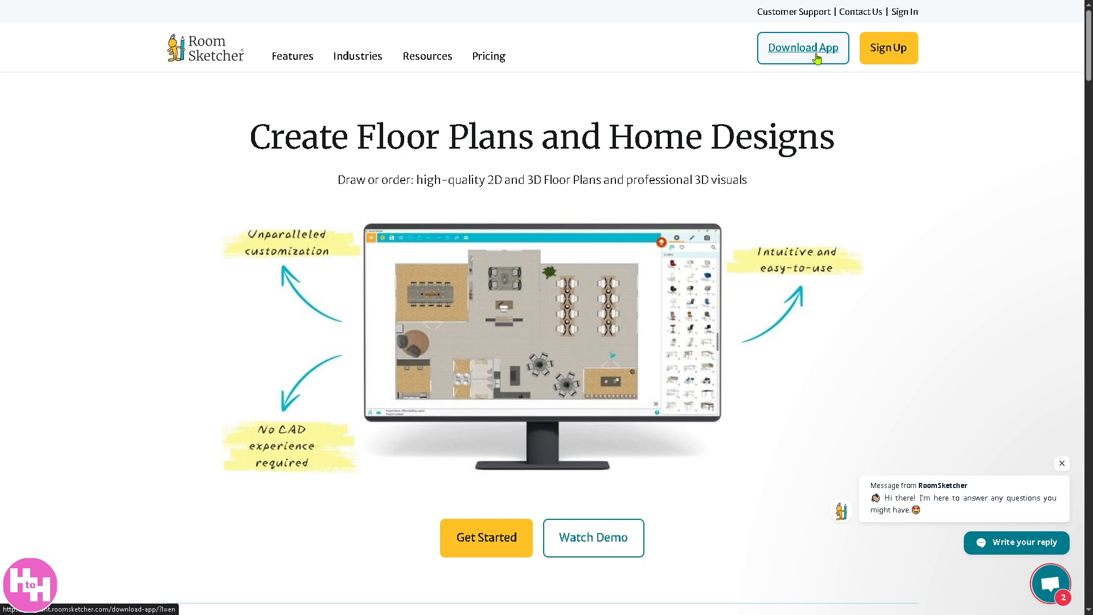
Sign up for a RoomSketcher account and activate it through the link in the confirmation e-mail
click(898, 52)
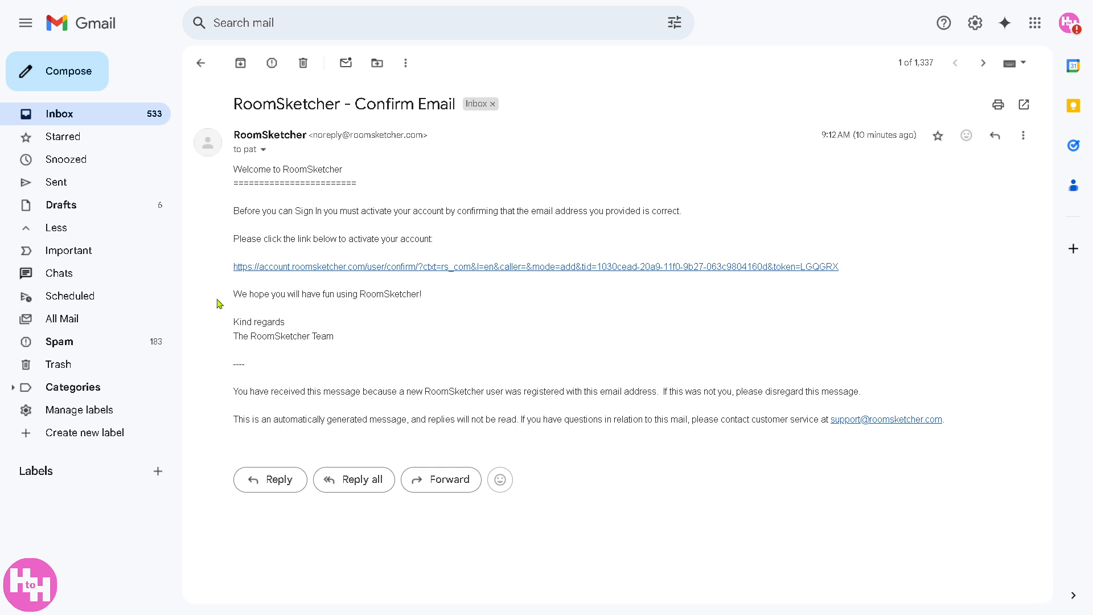
click(380, 272)
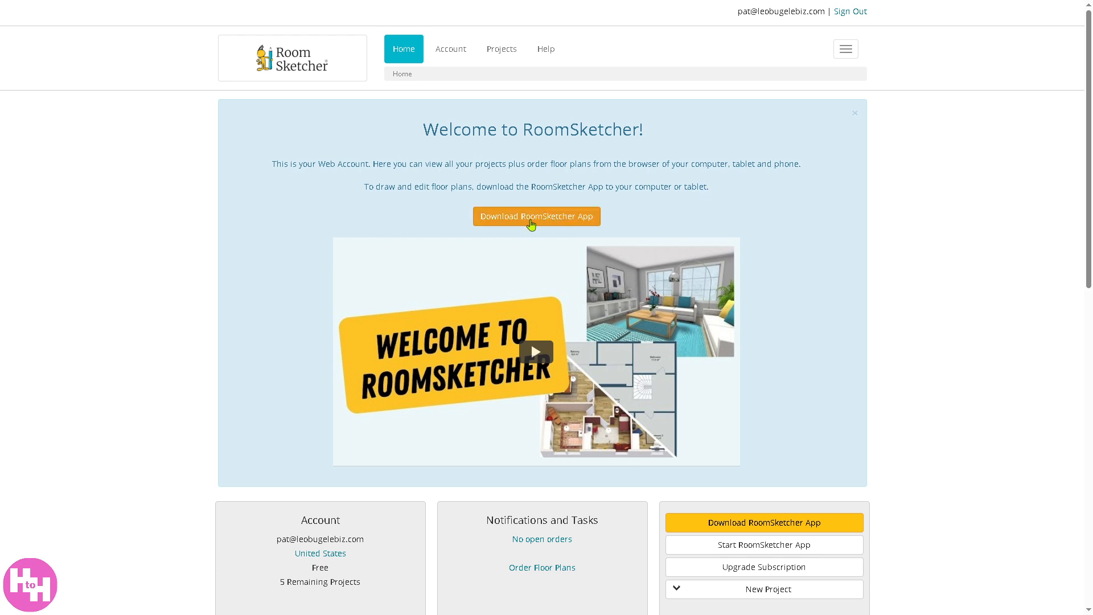
Download the RoomSketcher desktop app and sign in to it with the RoomSketcher account
click(530, 221)
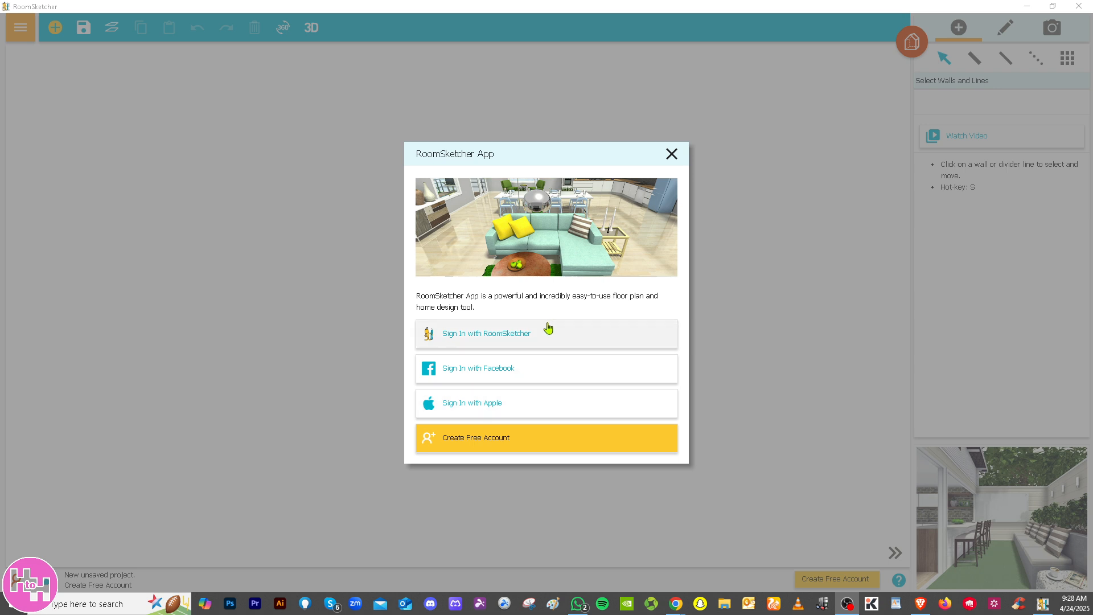
click(485, 343)
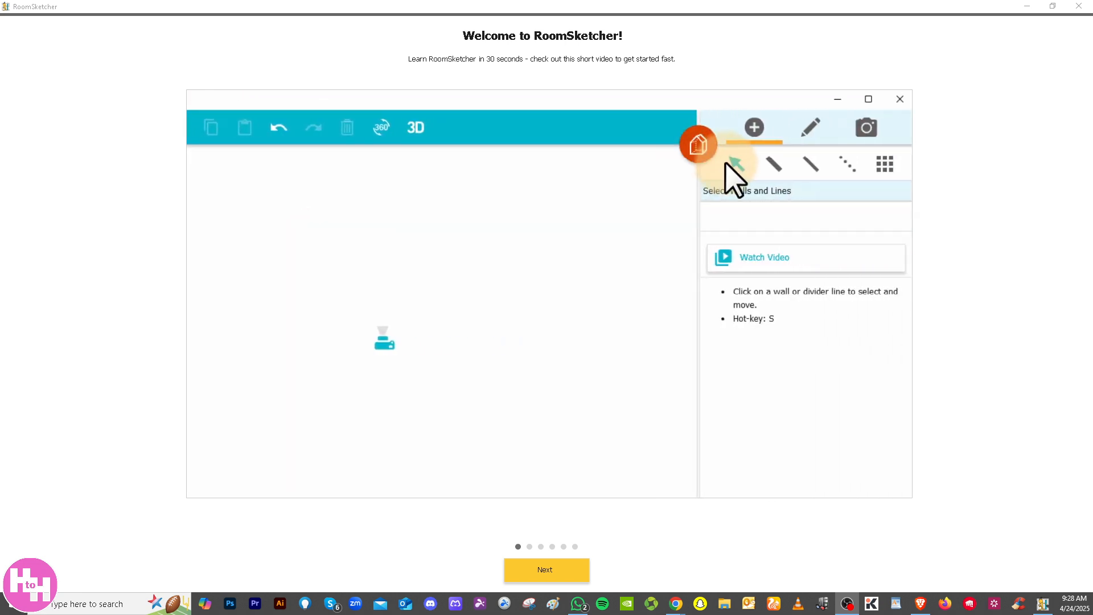
Go through the welcome pages to the project start choices, keeping Feet as the measurement unit and postponing the Furniture Library download
click(556, 575)
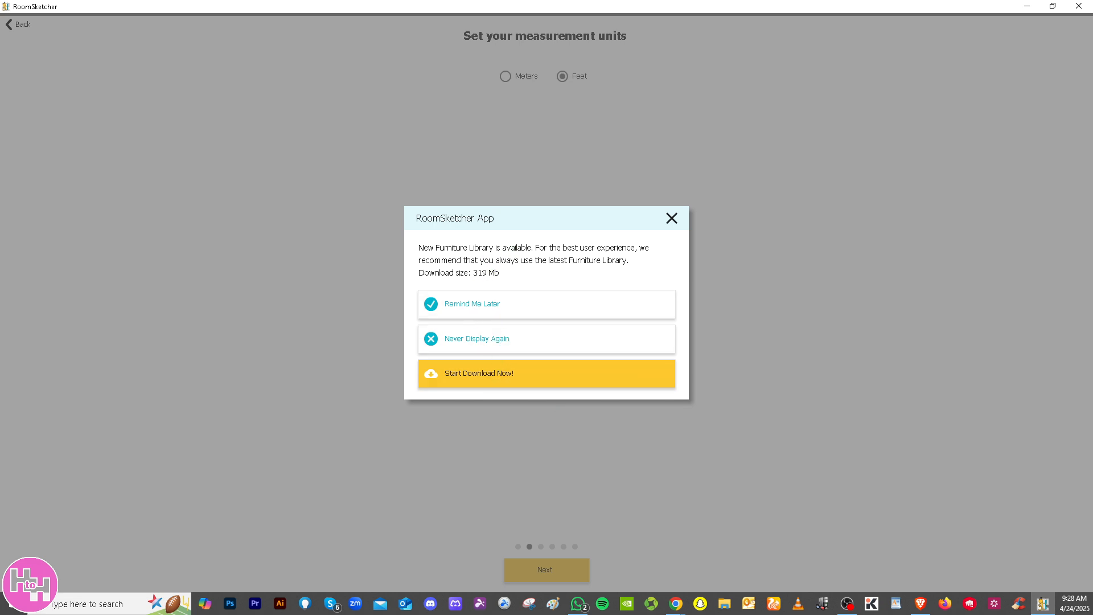
click(471, 310)
click(576, 570)
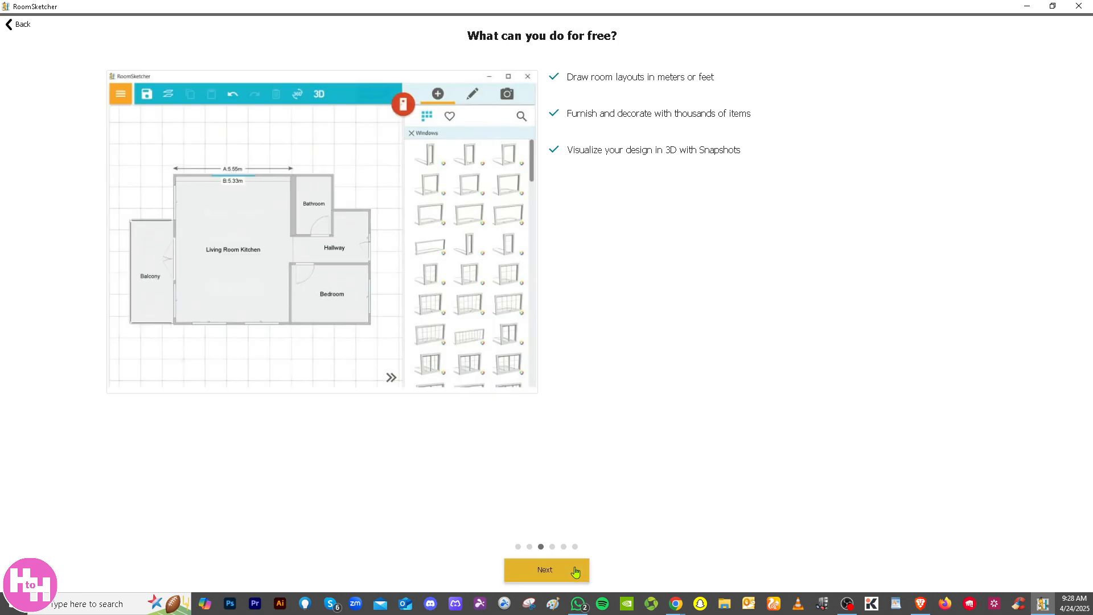
click(567, 576)
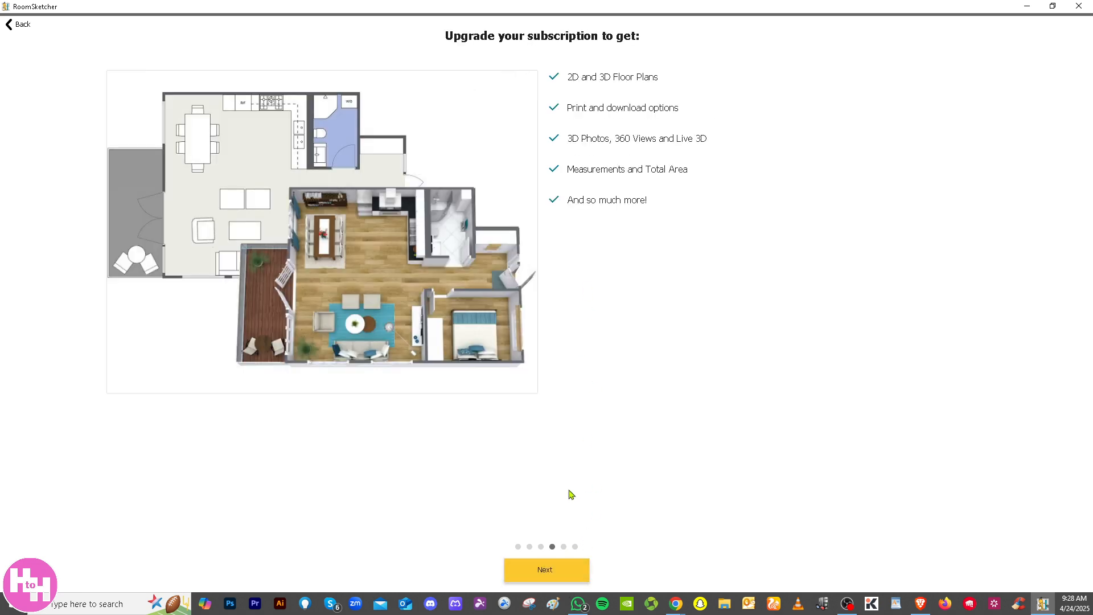
click(564, 571)
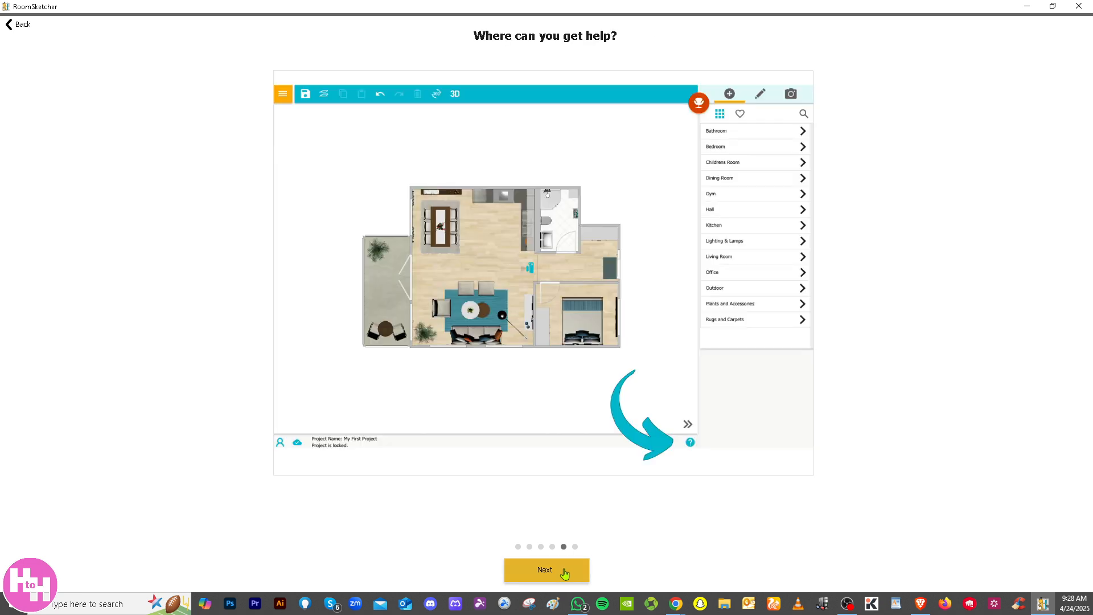
click(570, 571)
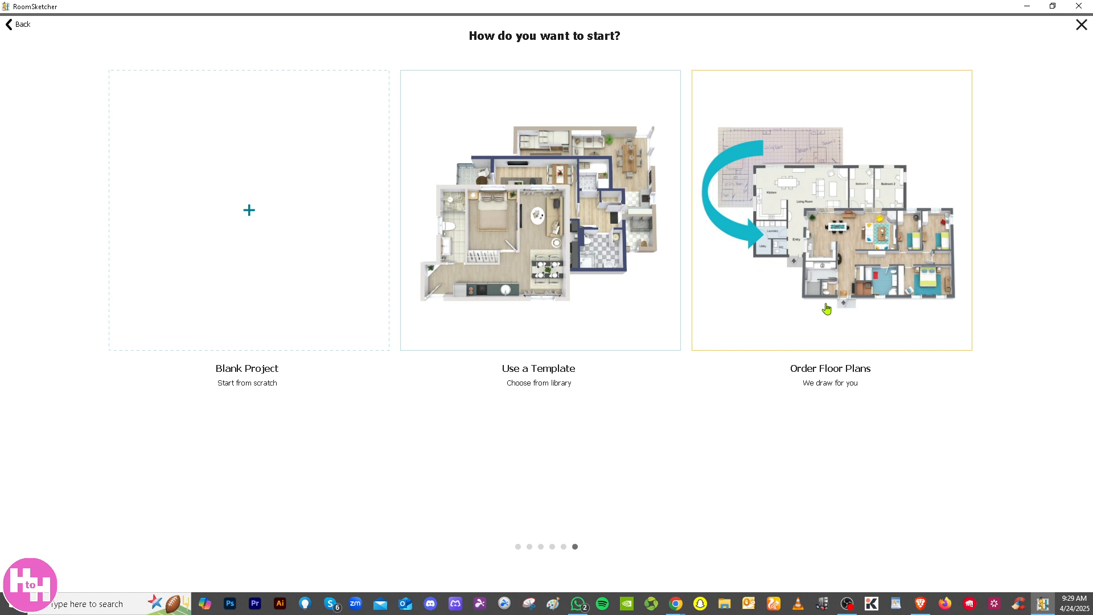
Start a project from the Bar With Dining Area and DJ Booth template in the Restaurant Plans gallery
click(519, 228)
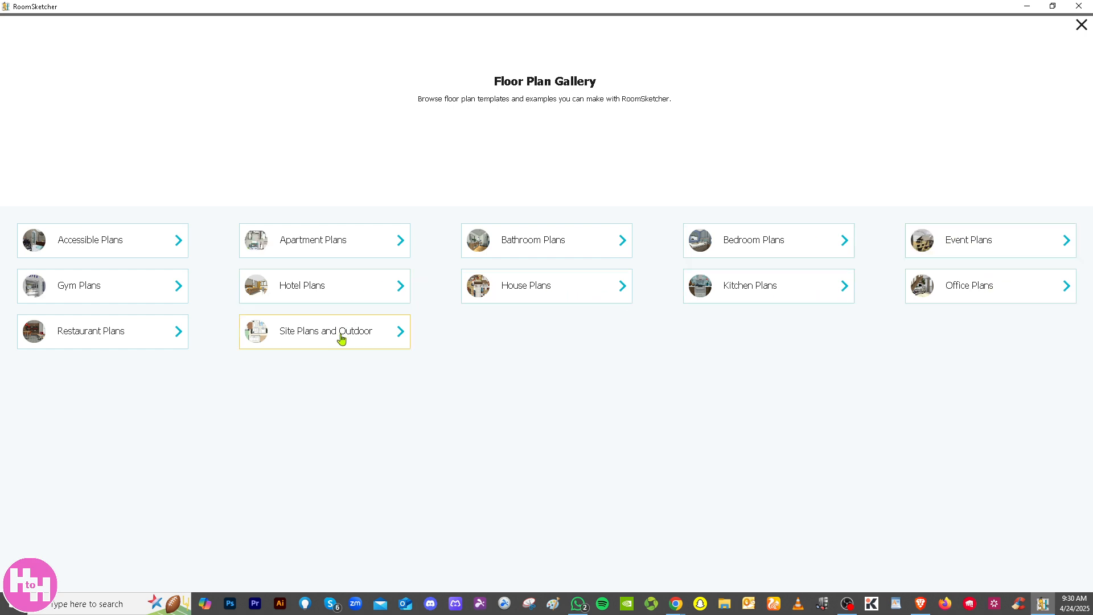
click(134, 338)
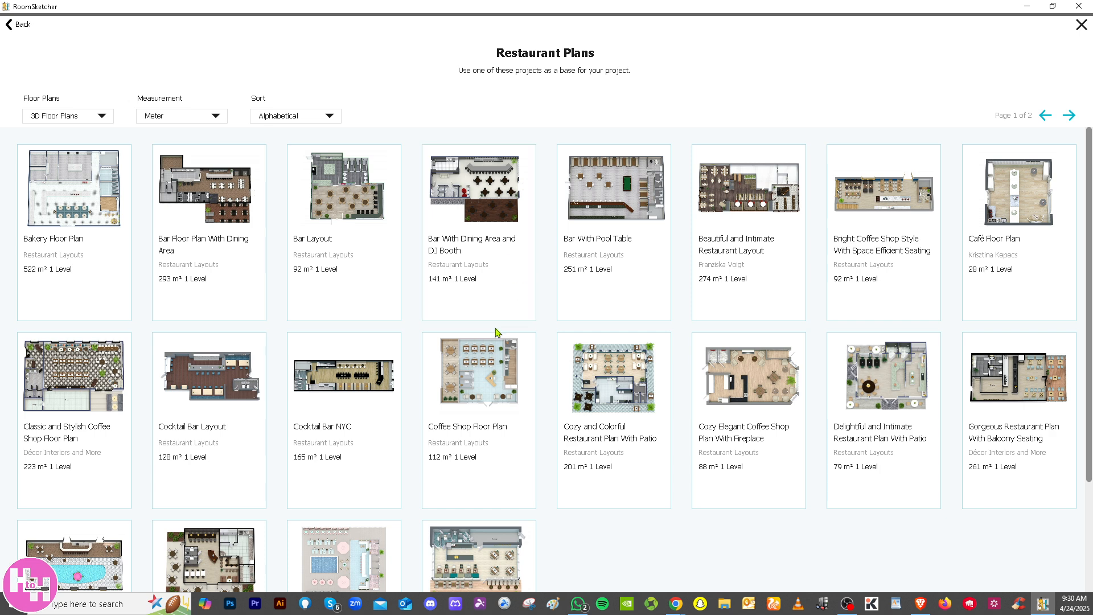
scroll(493, 333, down, 1)
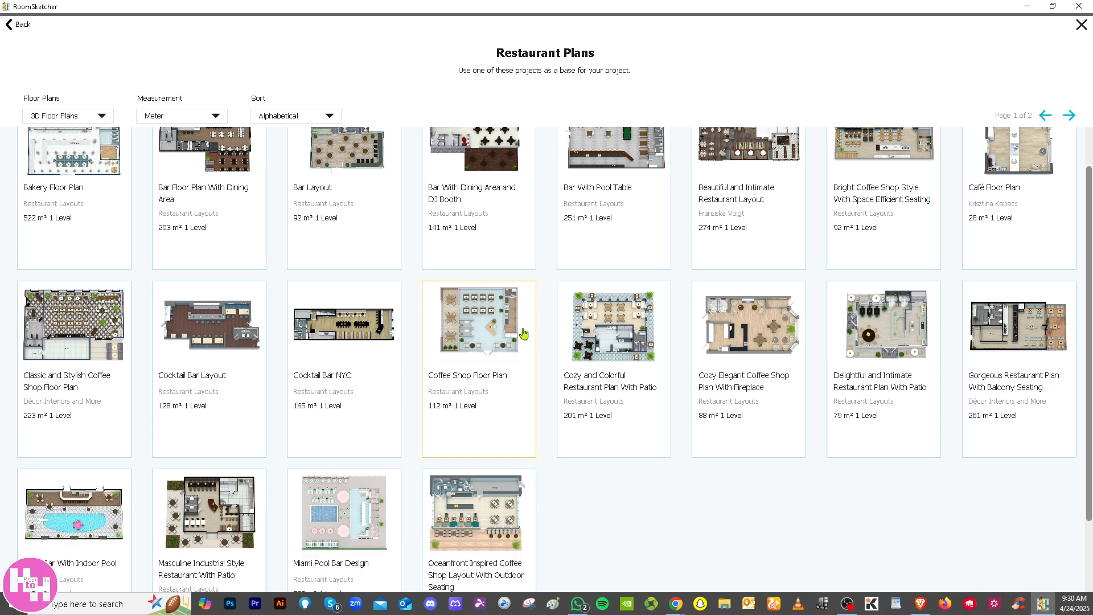
scroll(523, 334, up, 1)
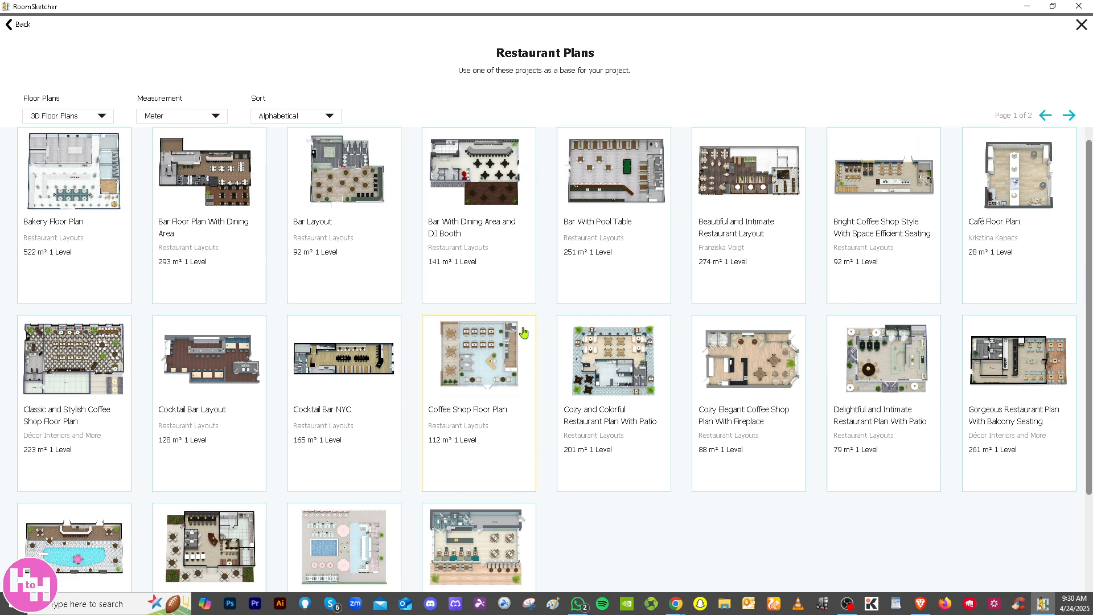
click(485, 178)
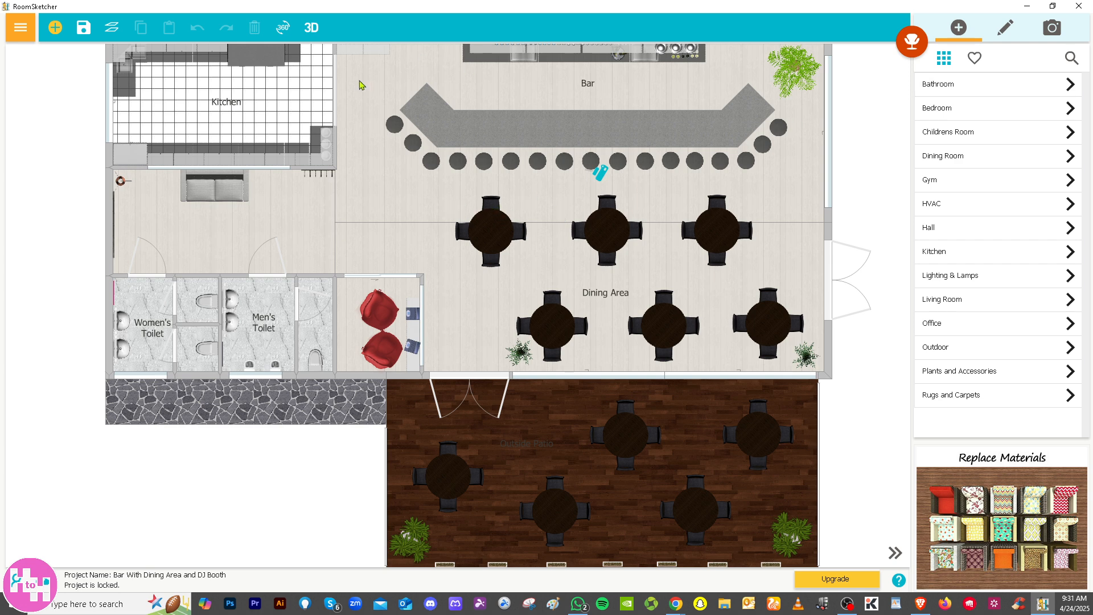
Place the red Bathroom Soap Set from the Bathroom furniture outside the building, between the stone path and the dark wooden terrace
scroll(402, 120, down, 2)
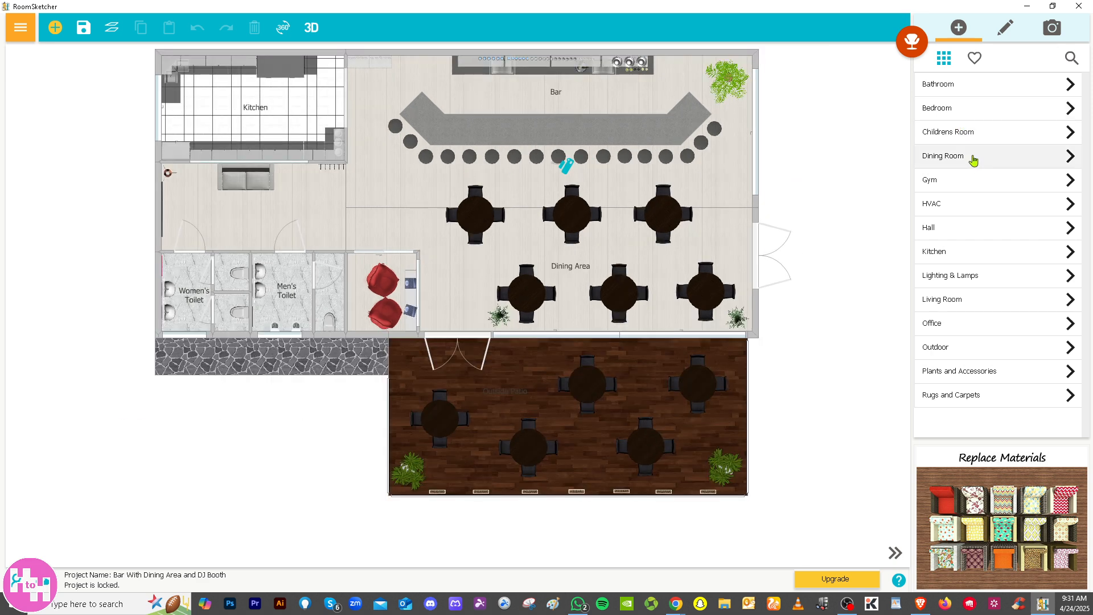
click(979, 91)
mouse_move(999, 120)
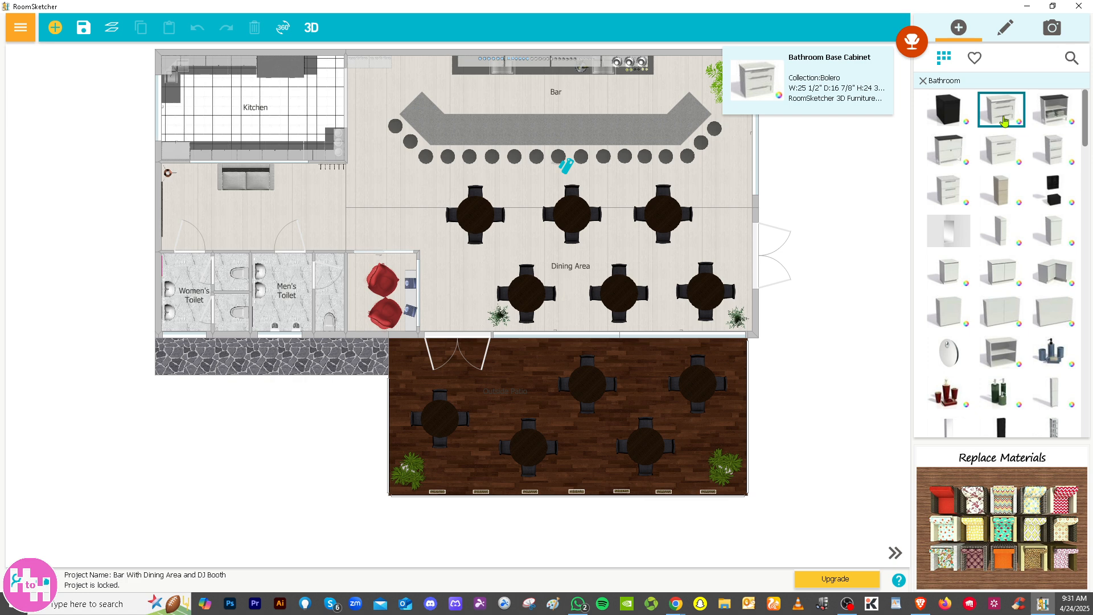
mouse_move(955, 398)
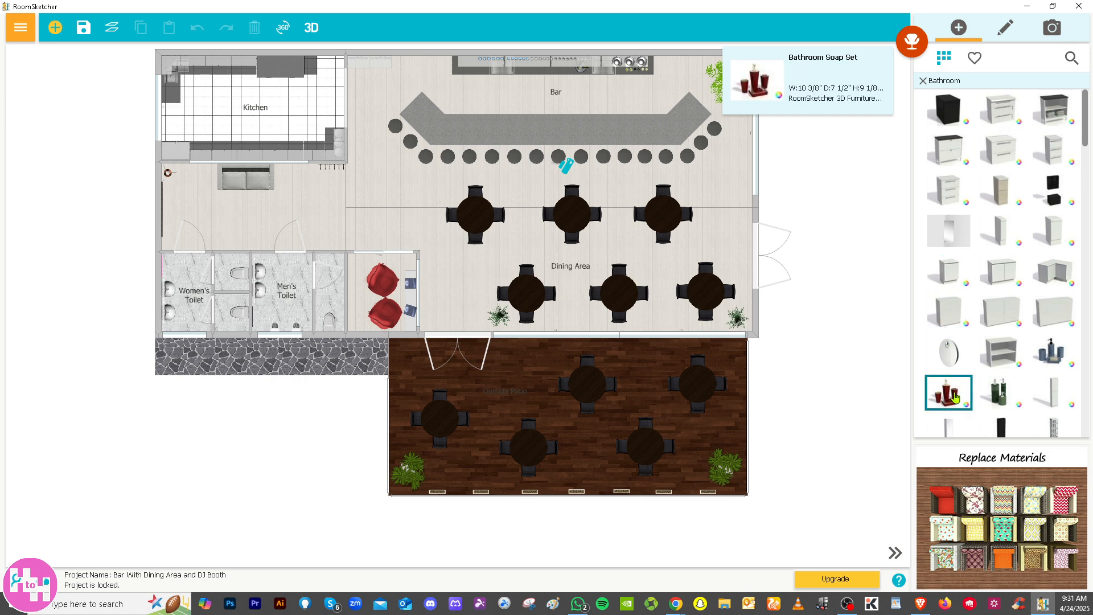
drag(954, 399, 355, 413)
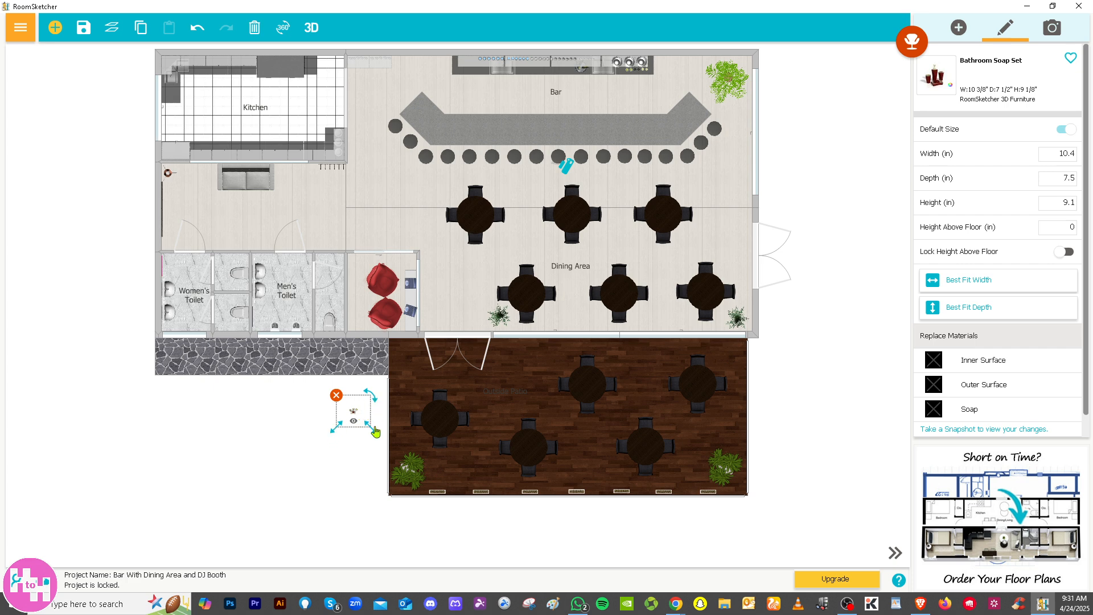
Enlarge the soap set to about 65.7 in wide and 52.8 in deep, then deselect it
drag(333, 437, 290, 468)
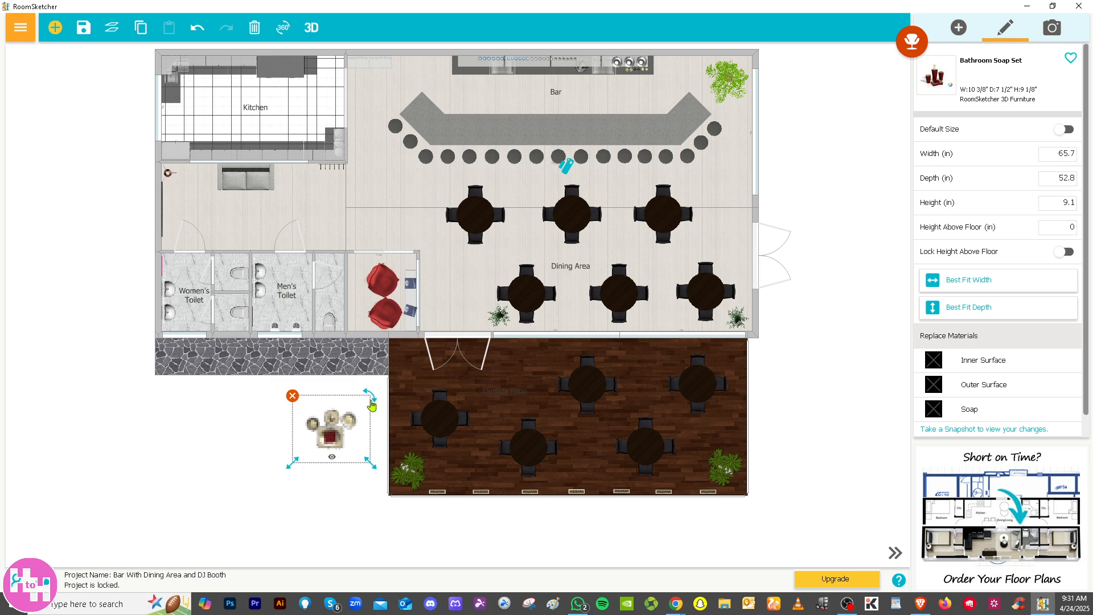
mouse_move(373, 405)
mouse_down()
mouse_move(379, 426)
mouse_move(300, 465)
mouse_move(327, 450)
mouse_move(358, 467)
mouse_move(382, 405)
mouse_up()
click(245, 430)
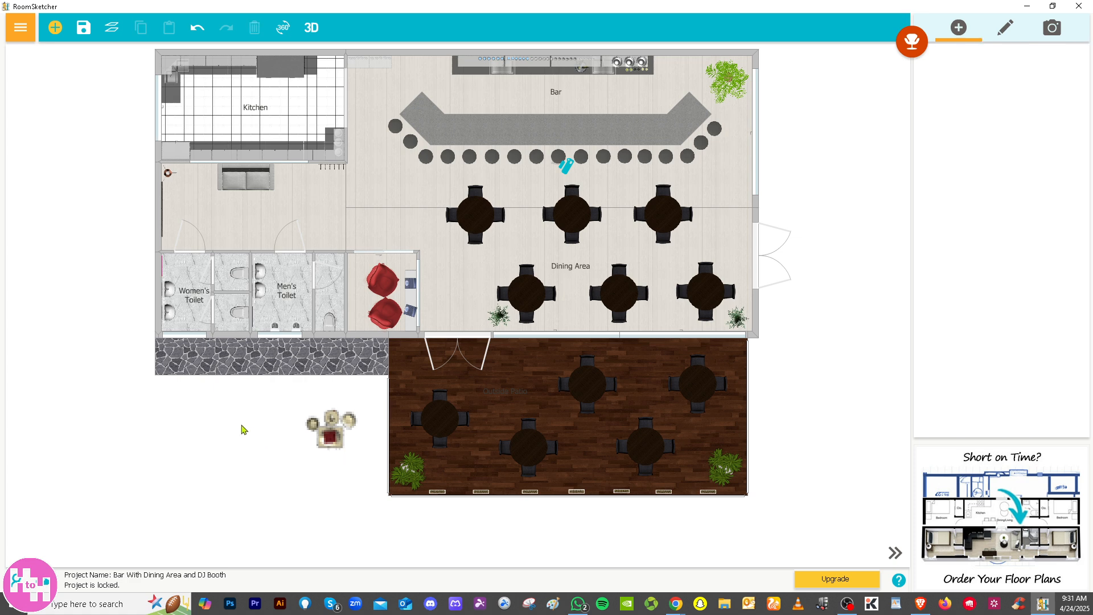
click(345, 431)
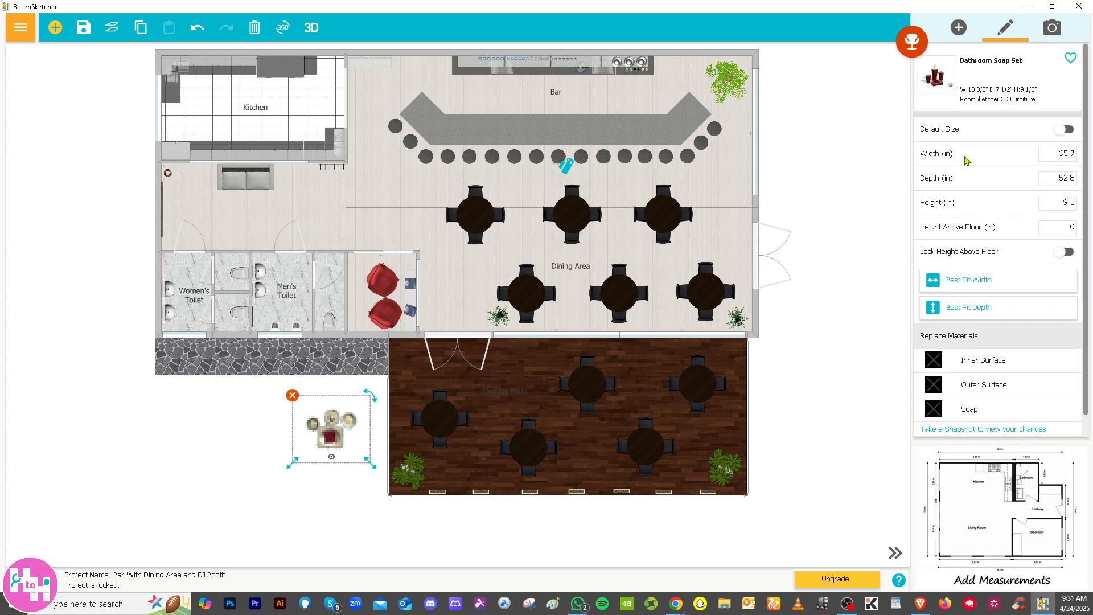
click(852, 115)
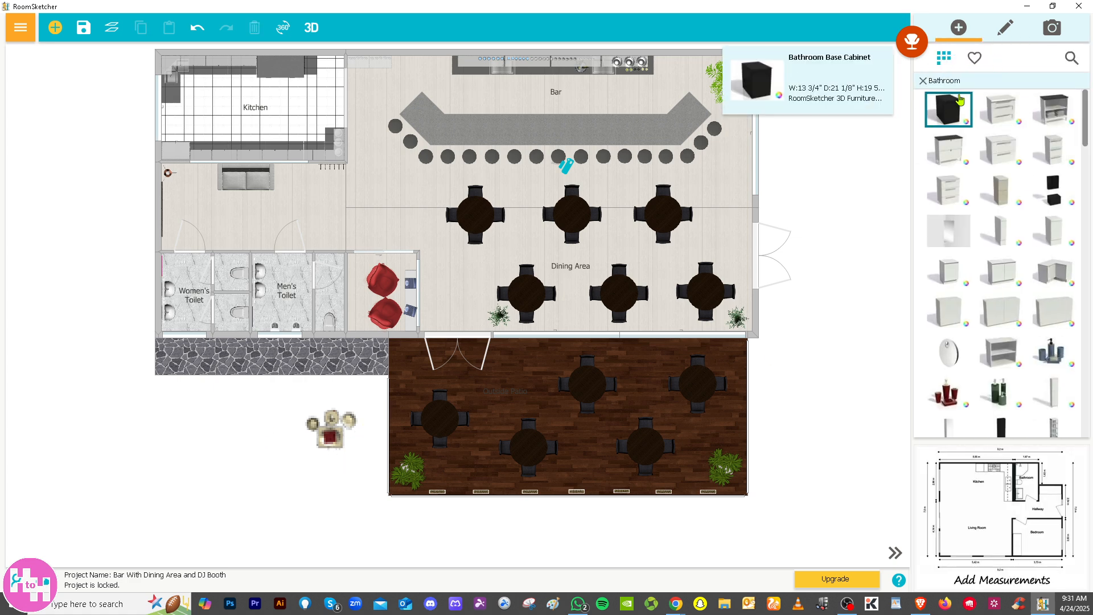
scroll(989, 273, down, 1)
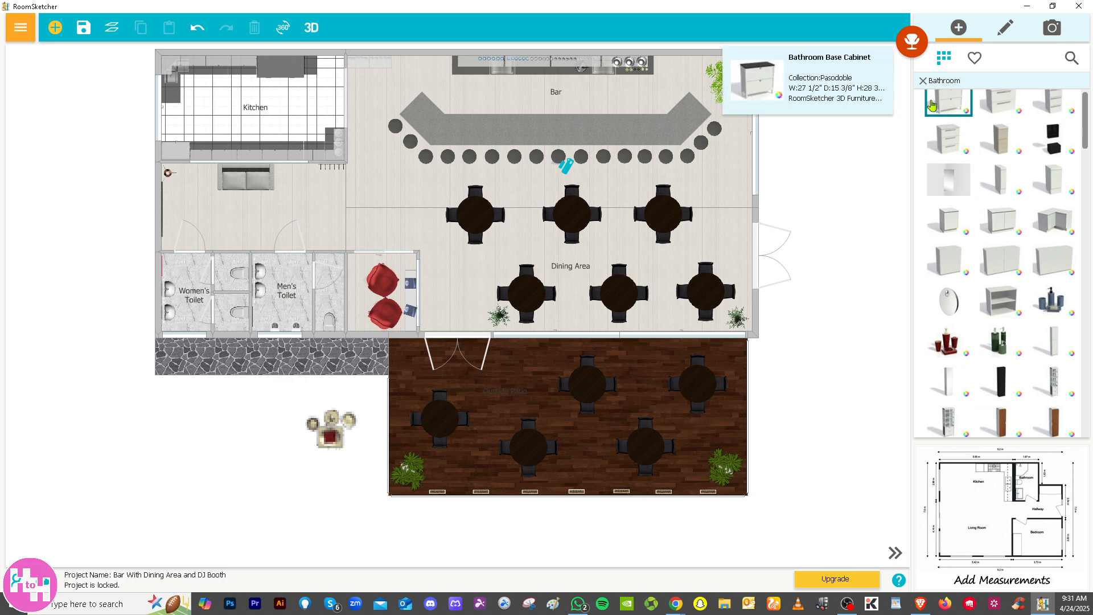
Place the HVAC ceiling fan with light where the hallway meets the dining area, and shrink it to about 28.4 by 38.3 in
click(922, 80)
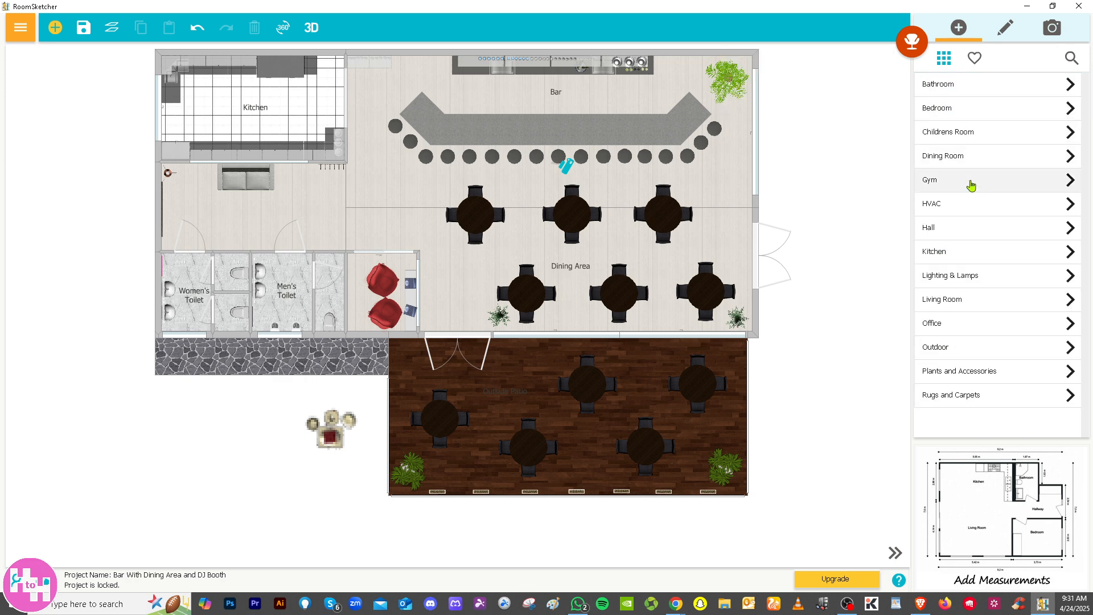
click(975, 205)
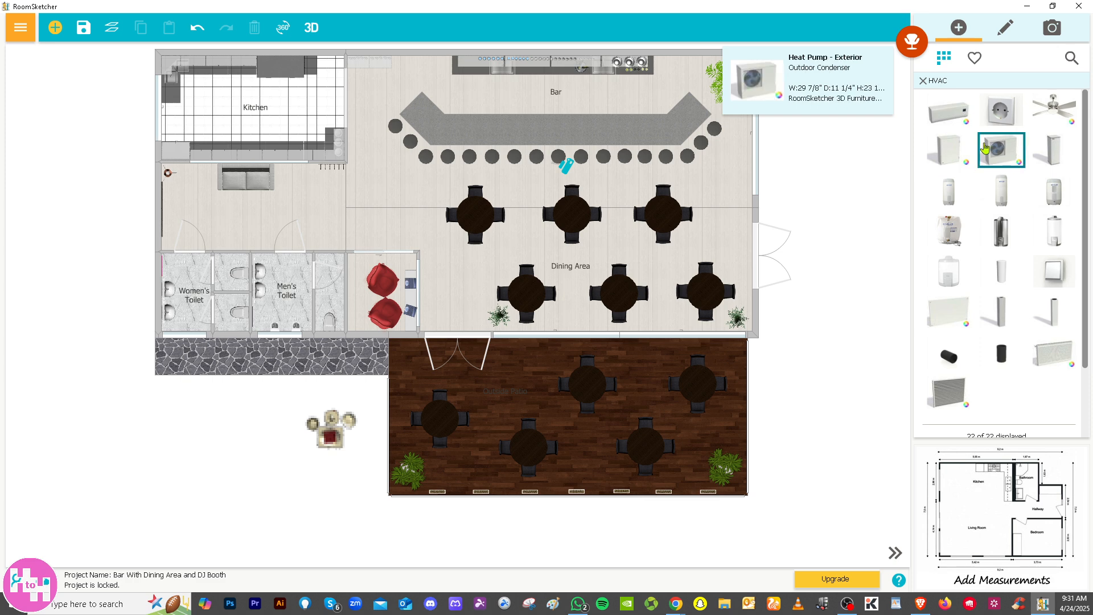
mouse_move(1050, 114)
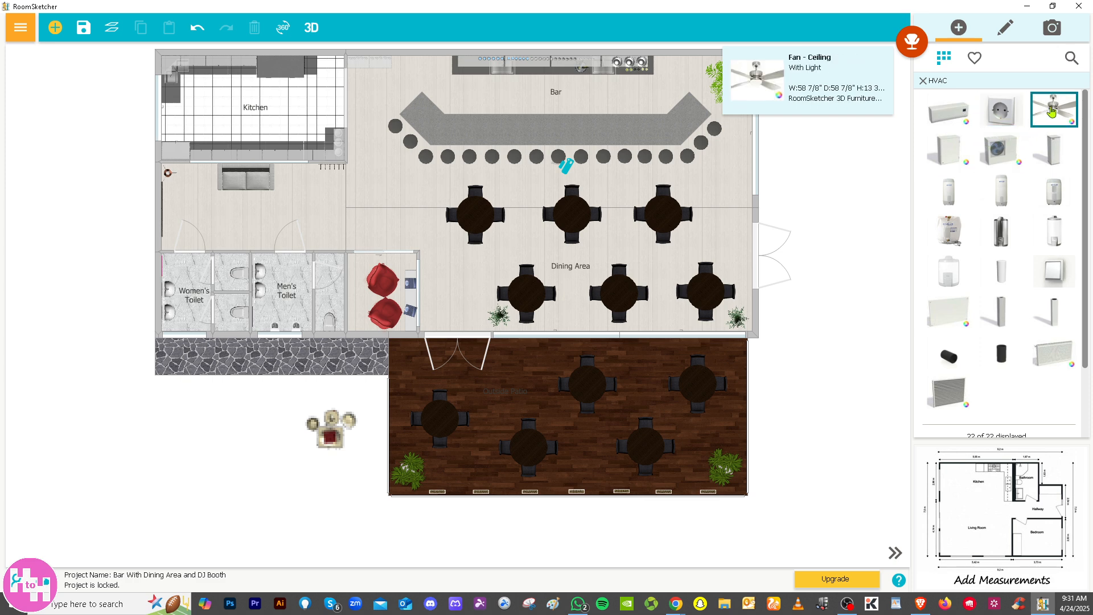
drag(1051, 114, 346, 223)
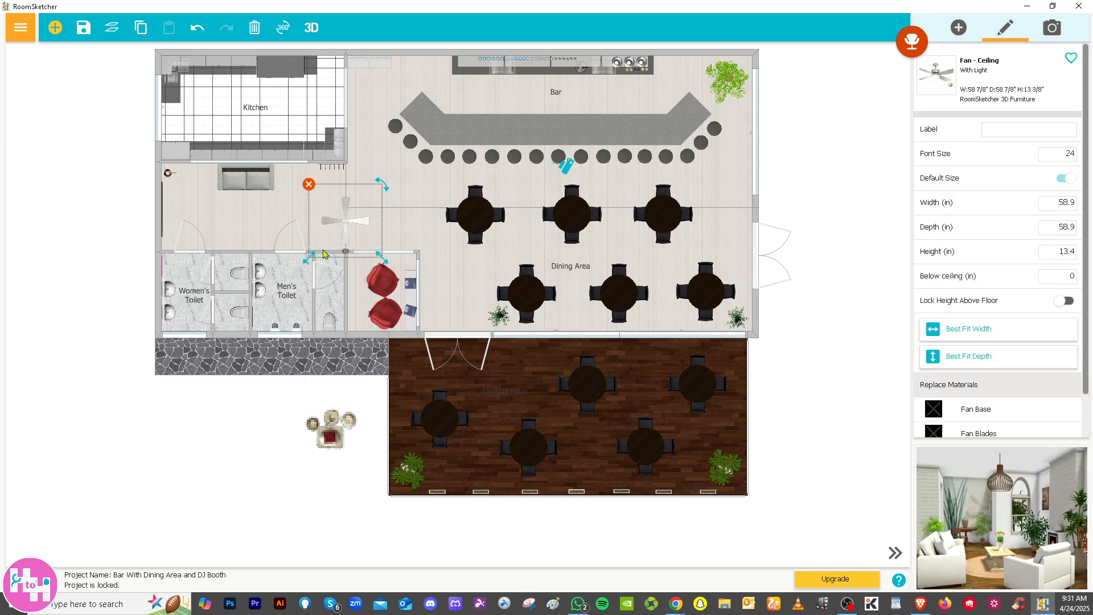
drag(306, 267, 332, 247)
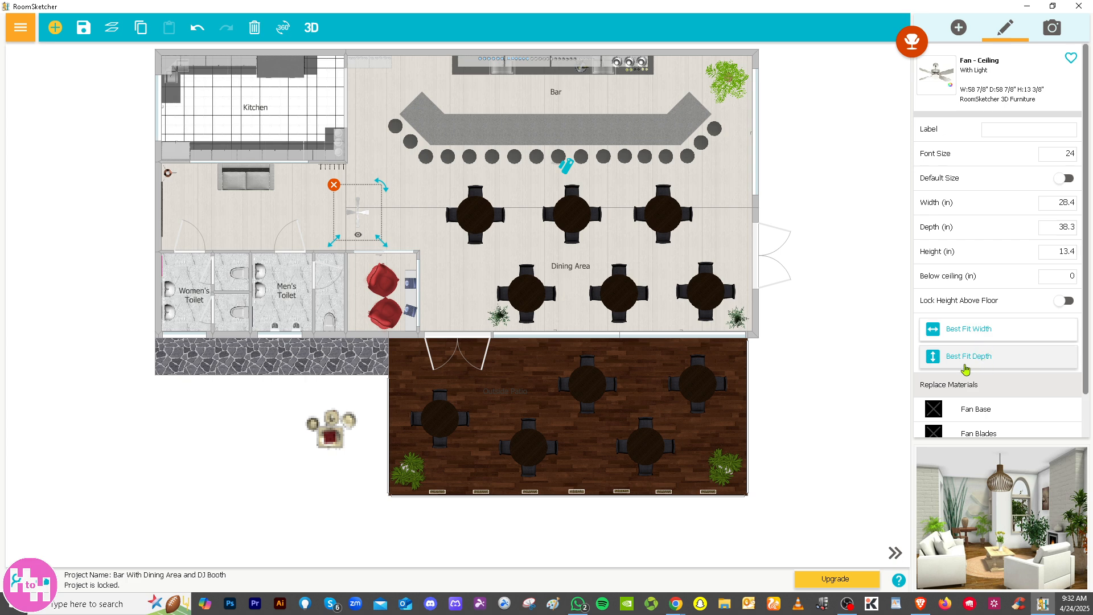
Try to replace the ceiling fan's blade material, dismiss the subscription offer, and return to the furniture category list
scroll(968, 376, down, 1)
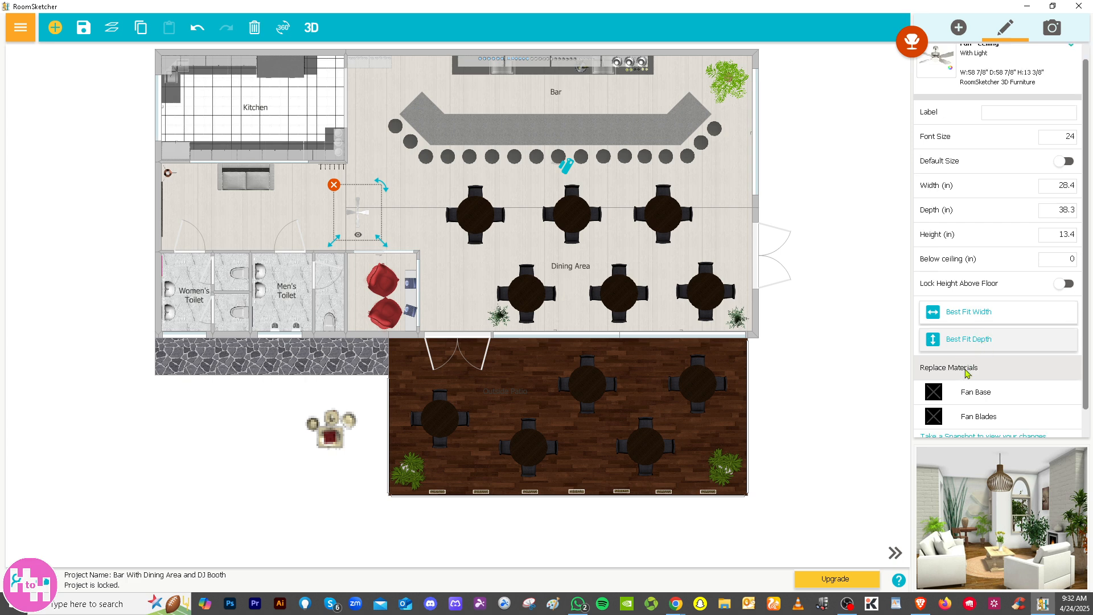
scroll(986, 409, down, 1)
click(987, 405)
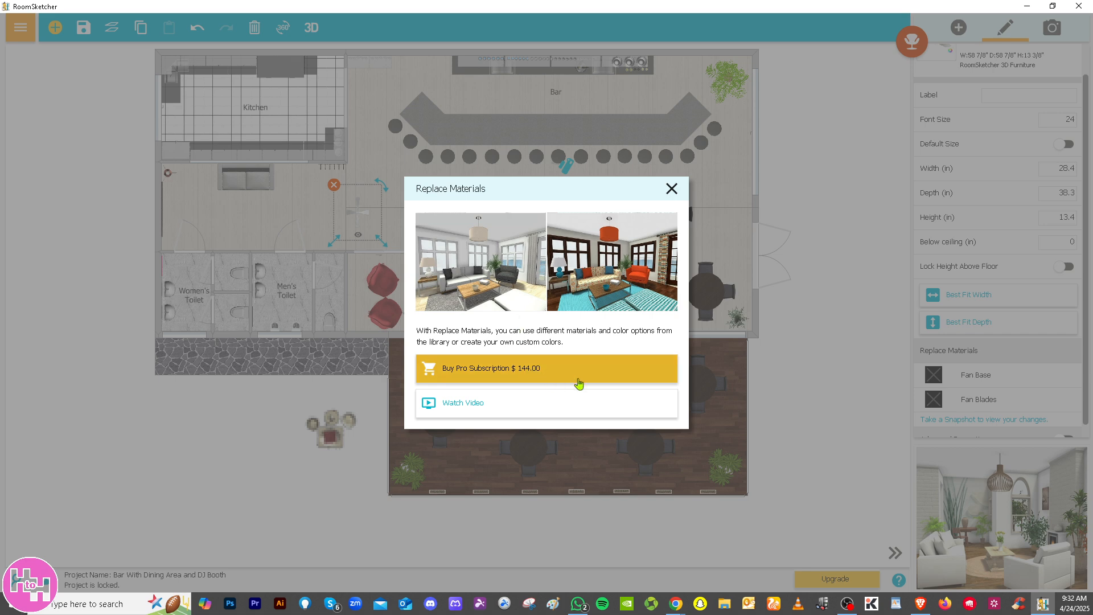
click(671, 189)
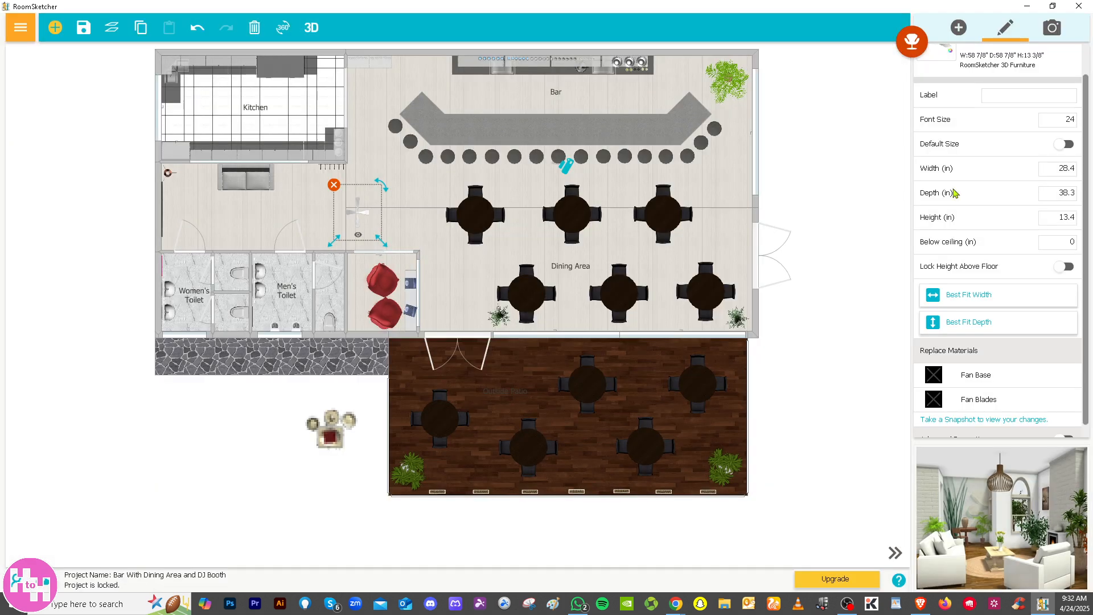
click(891, 130)
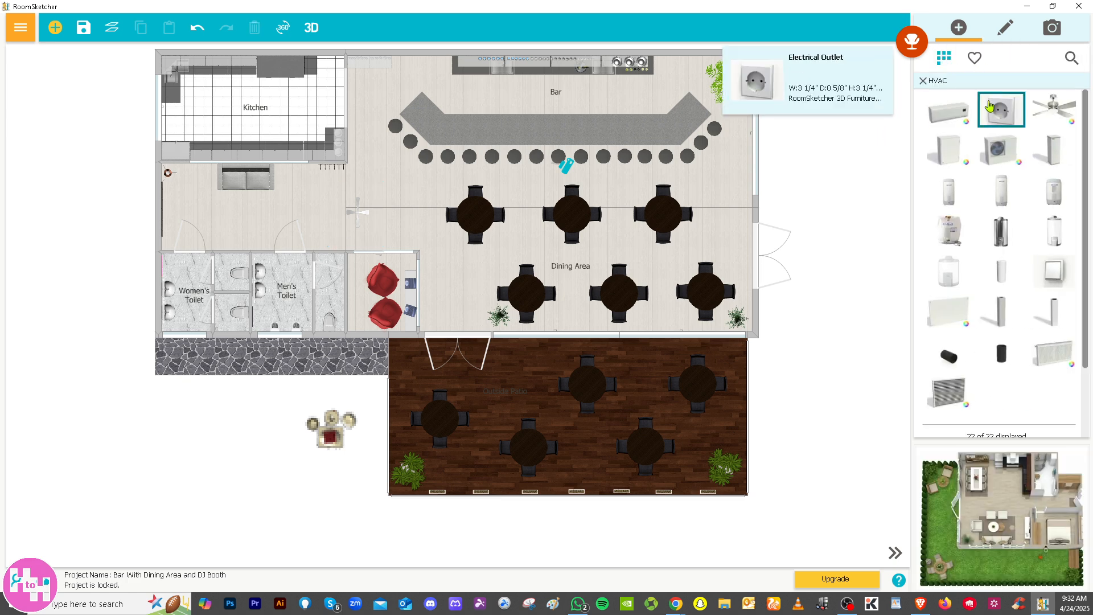
click(922, 84)
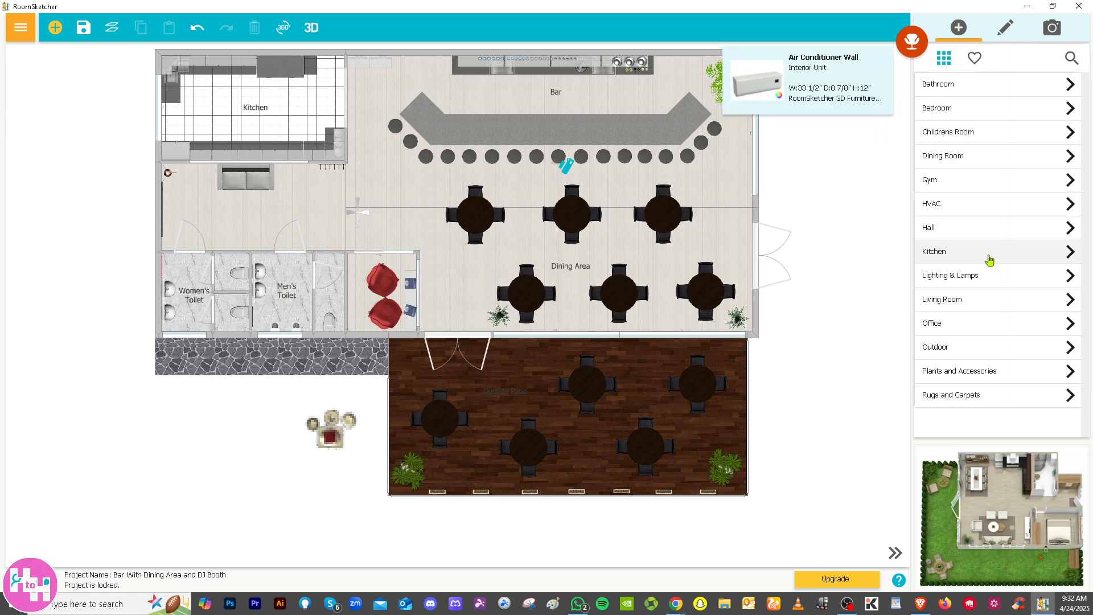
Place the white Swan armchair from the Living Room furniture between the bar counter and the bar's back wall
click(973, 305)
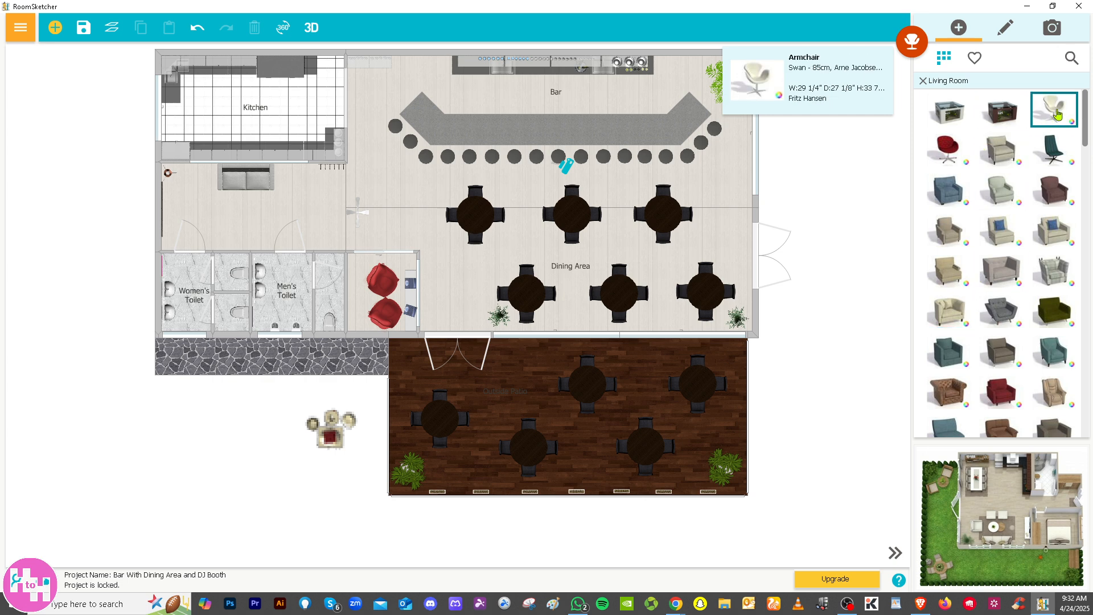
mouse_move(1056, 115)
mouse_down()
mouse_move(605, 239)
mouse_move(544, 281)
mouse_move(393, 190)
mouse_move(486, 112)
mouse_move(527, 106)
mouse_up()
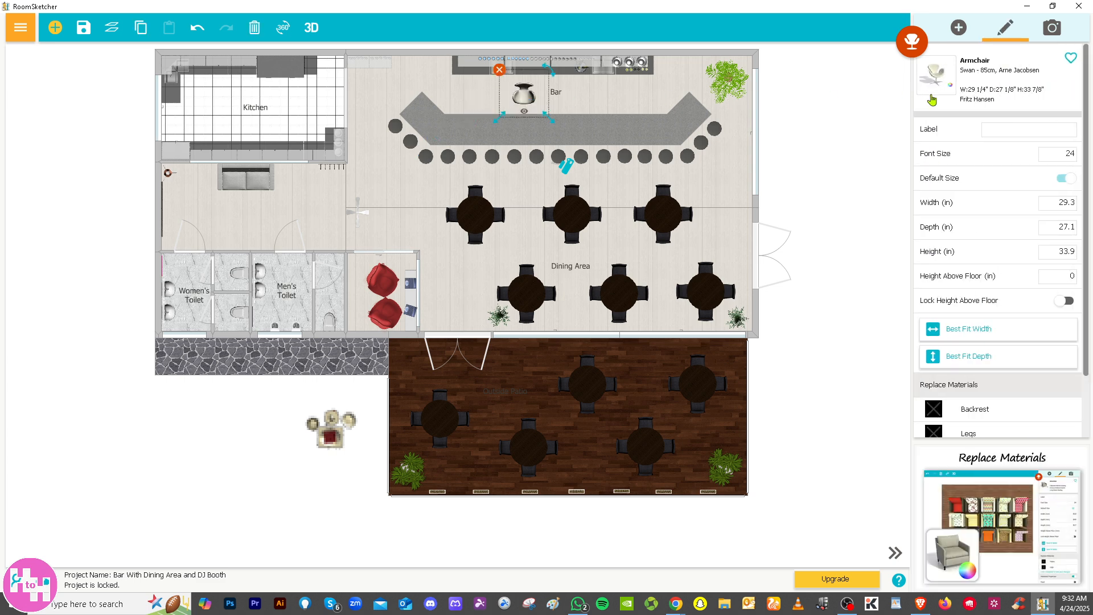
click(958, 28)
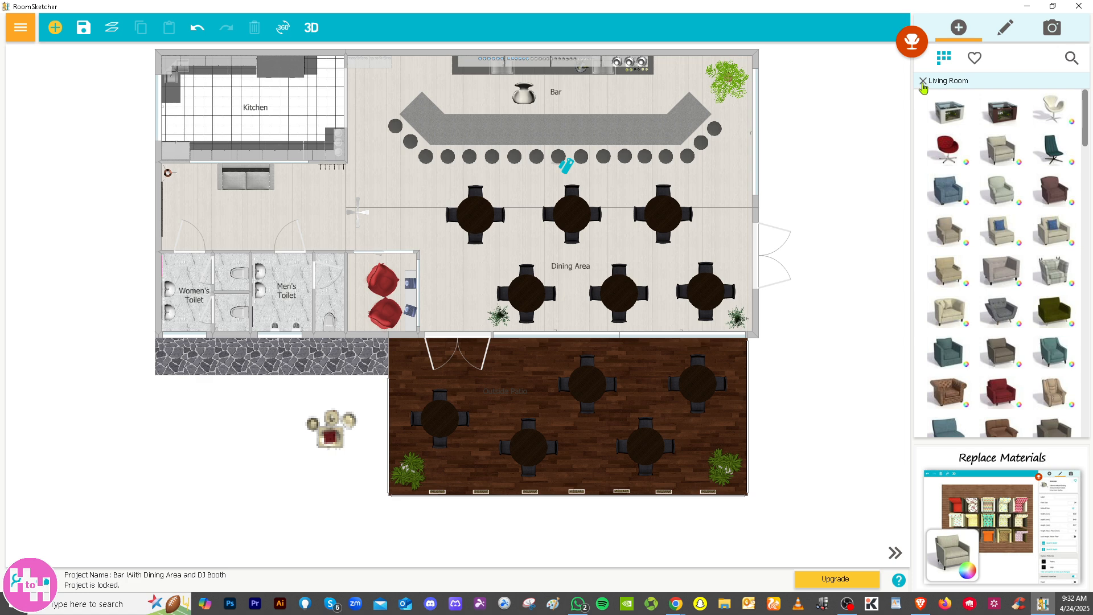
Place the dark brown Heather Seating armchair against the dining area's outer wall, between the bar stools and the double entrance door
mouse_move(1050, 191)
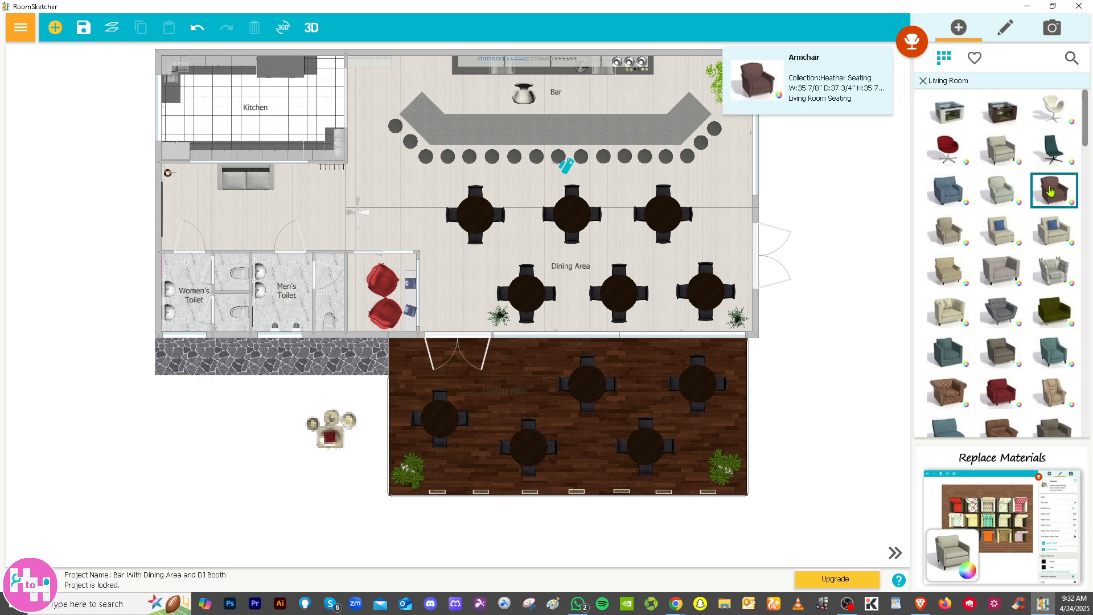
drag(1055, 191, 733, 172)
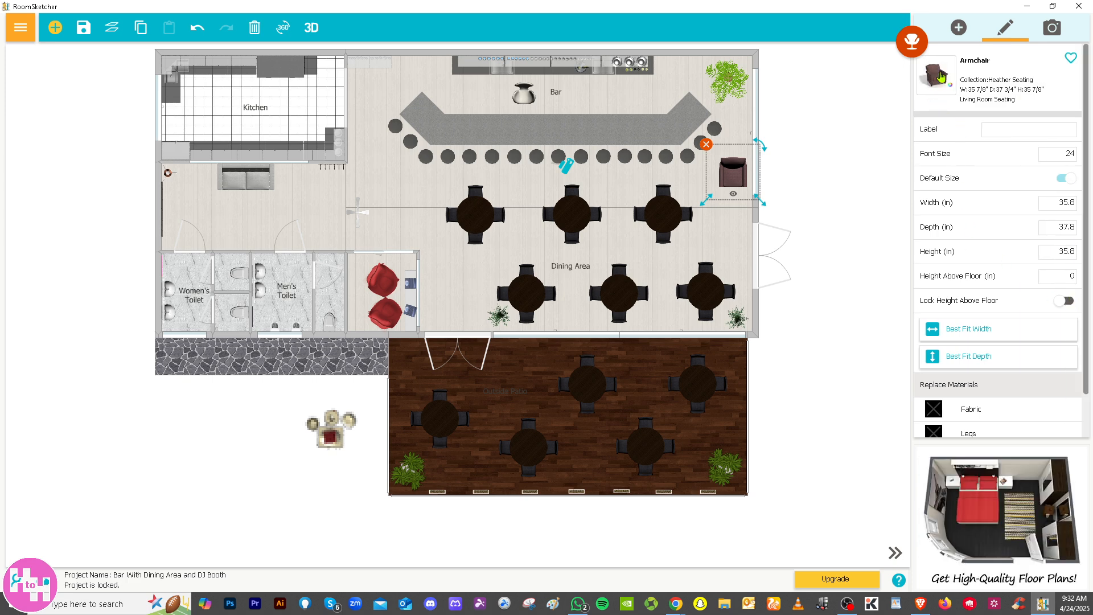
click(958, 29)
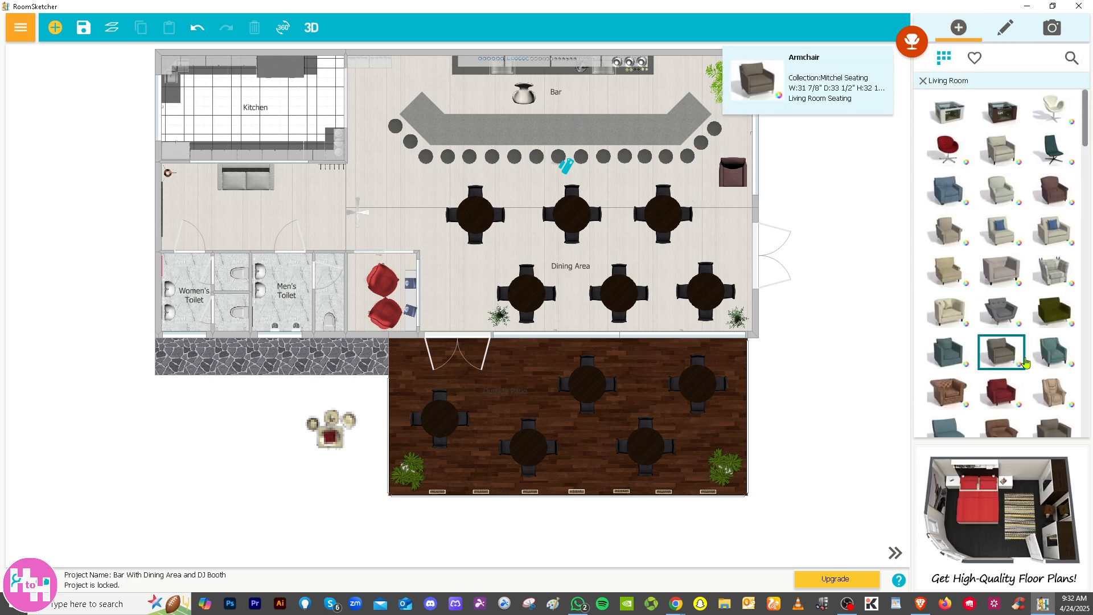
Place the blue Silvia armchair outside, between the soap set and the dark wooden terrace, and return to the furniture categories
scroll(991, 365, down, 3)
scroll(1019, 375, down, 2)
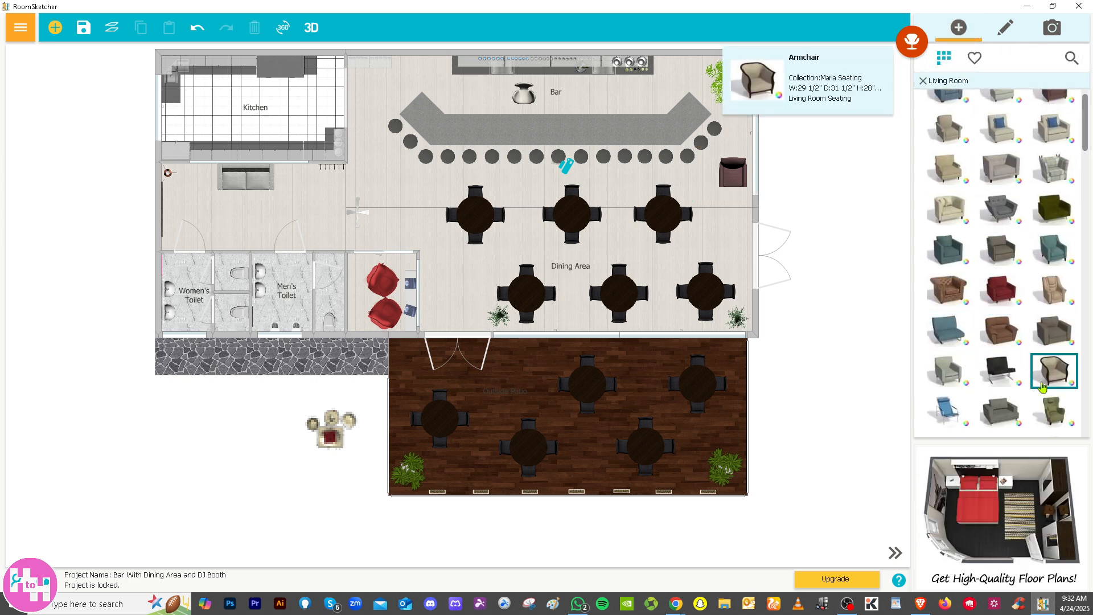
drag(956, 380, 371, 481)
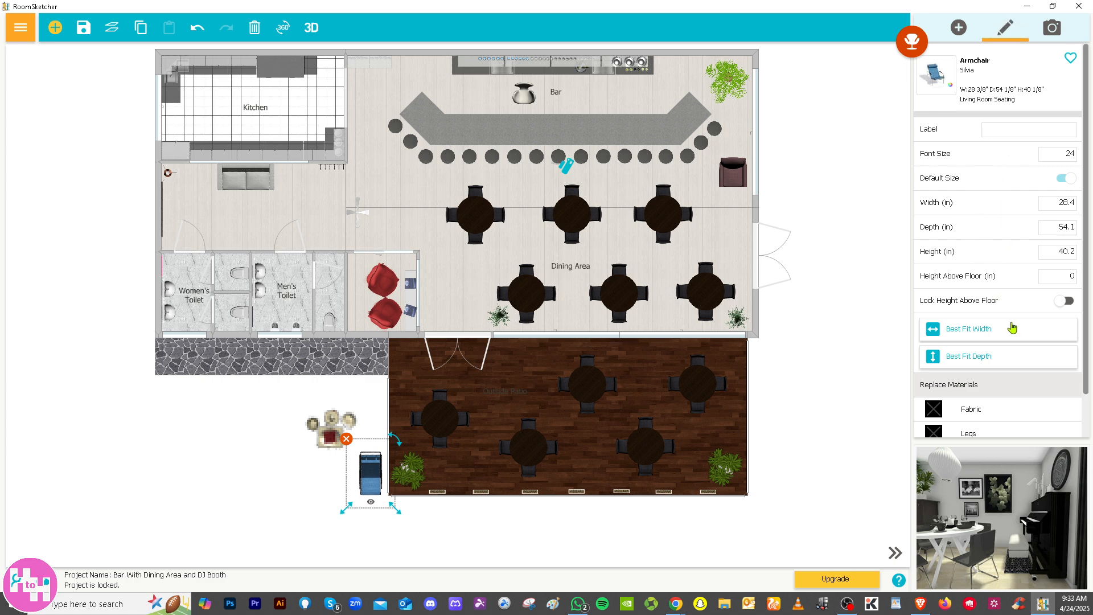
click(959, 28)
click(922, 82)
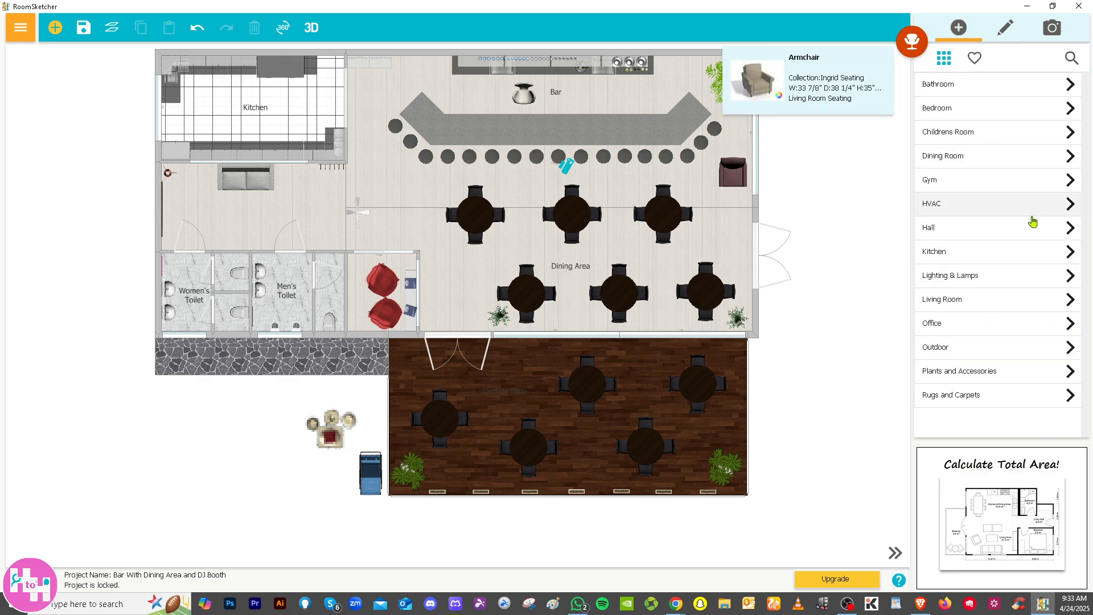
Place the red Talia Stripe Dhurrie area rug outside below the stone path, enlarged to about 175.5 in long and 140 in wide
click(979, 396)
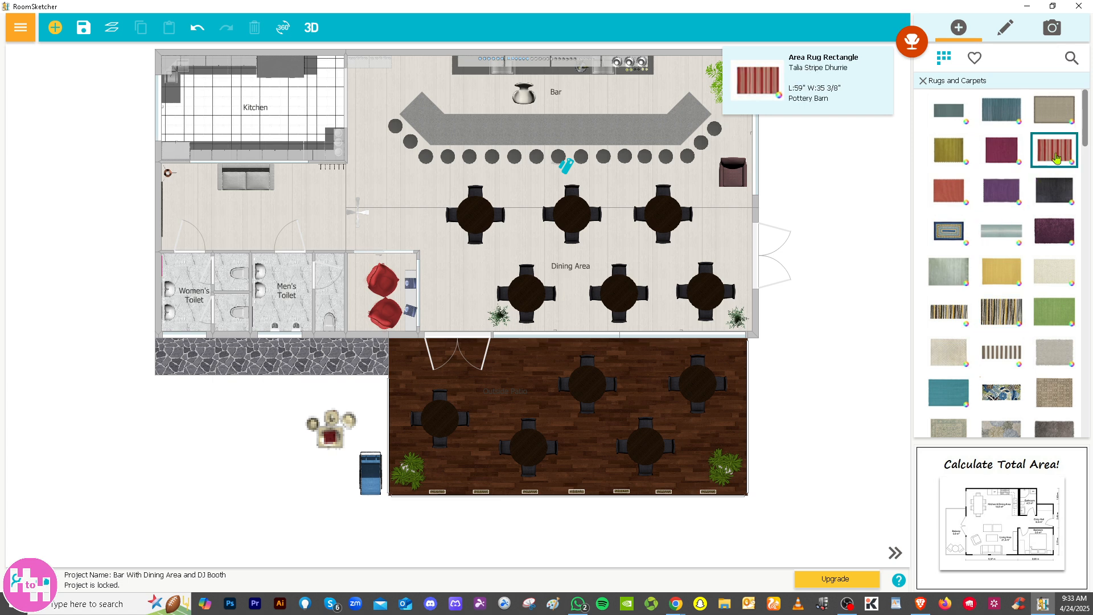
drag(1054, 150, 317, 515)
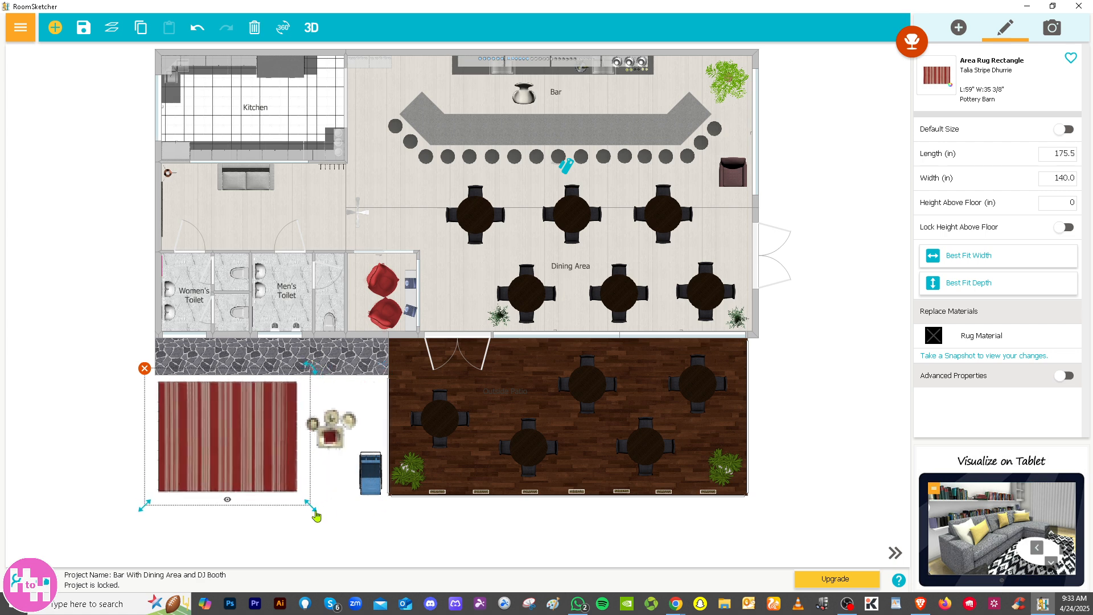
click(227, 501)
click(235, 477)
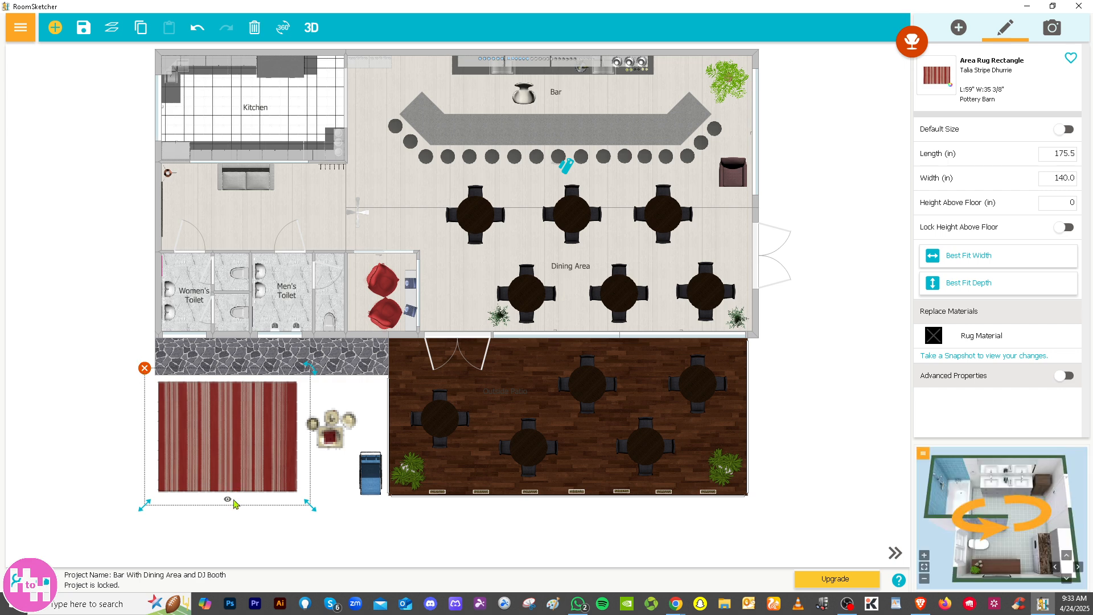
click(825, 340)
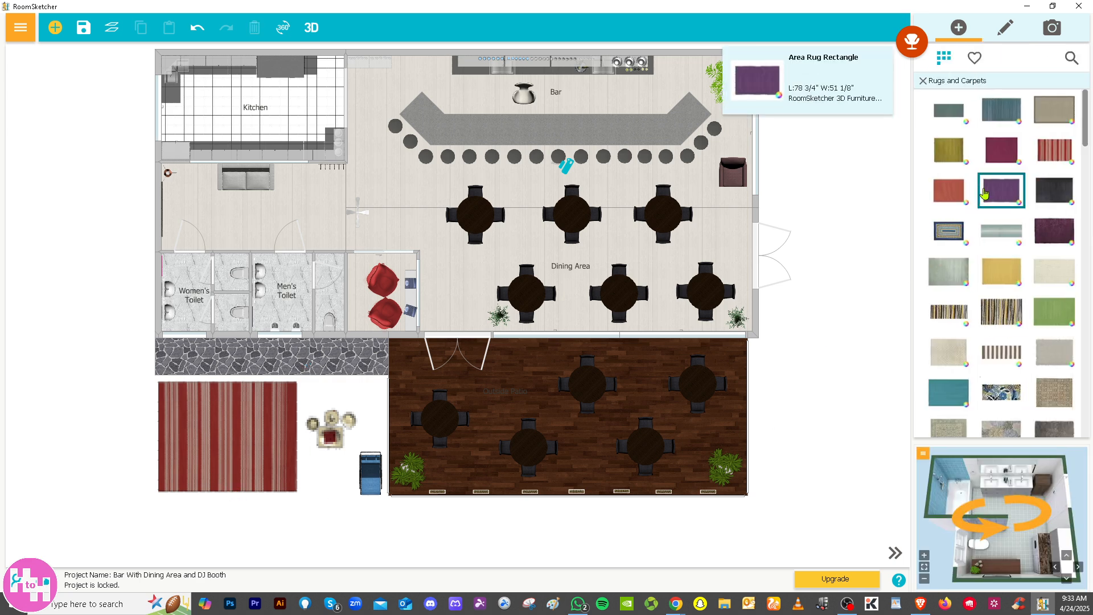
click(923, 80)
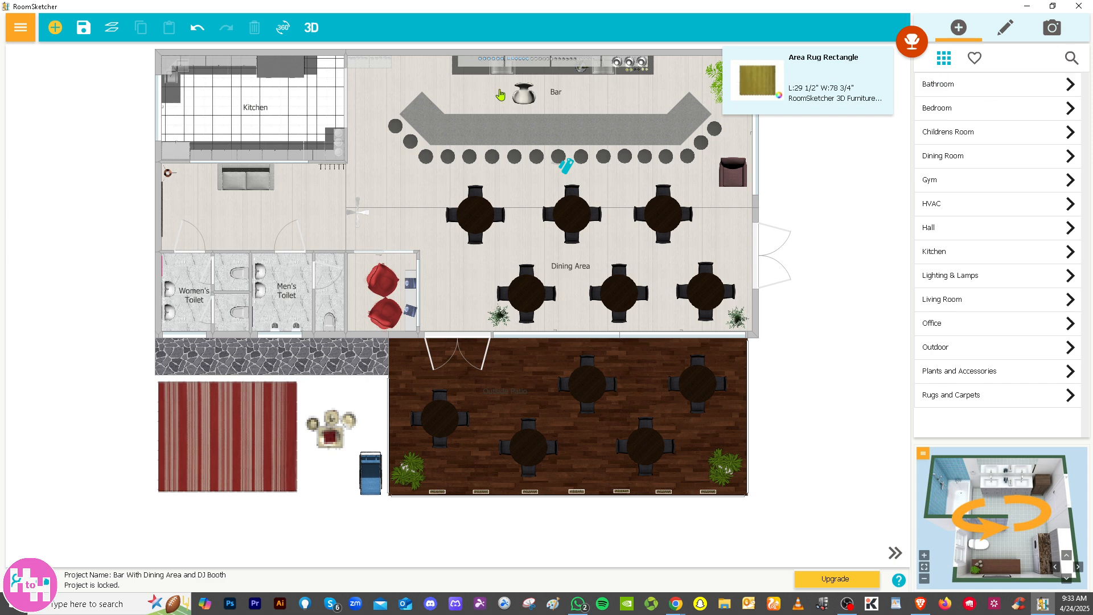
Open the Live 3D view of the floor plan, position its window over the plan, and switch to Camera Mode
click(310, 30)
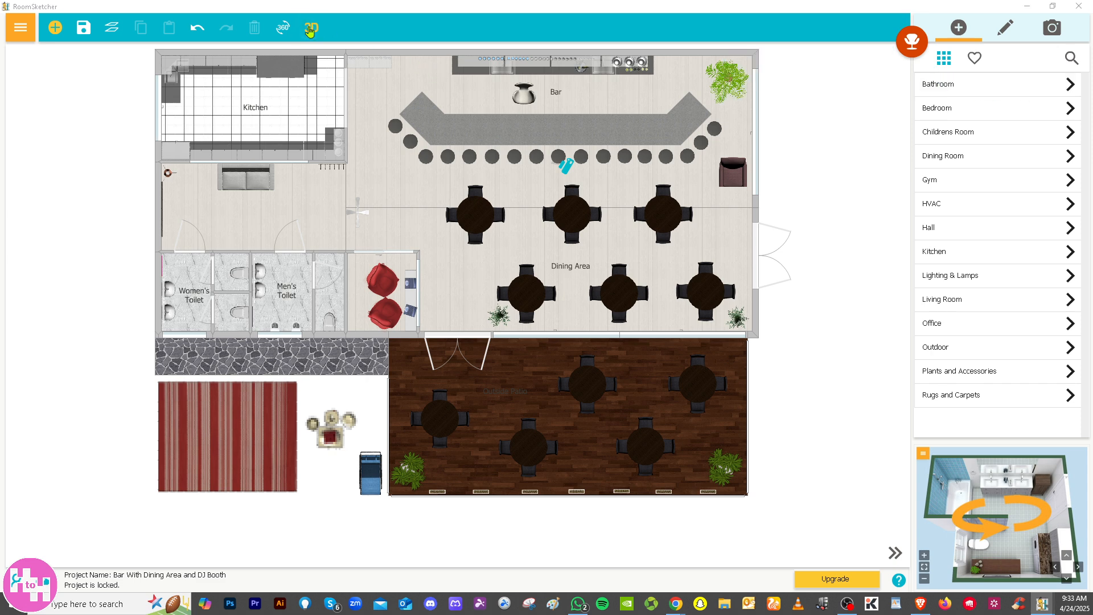
drag(0, 114, 666, 135)
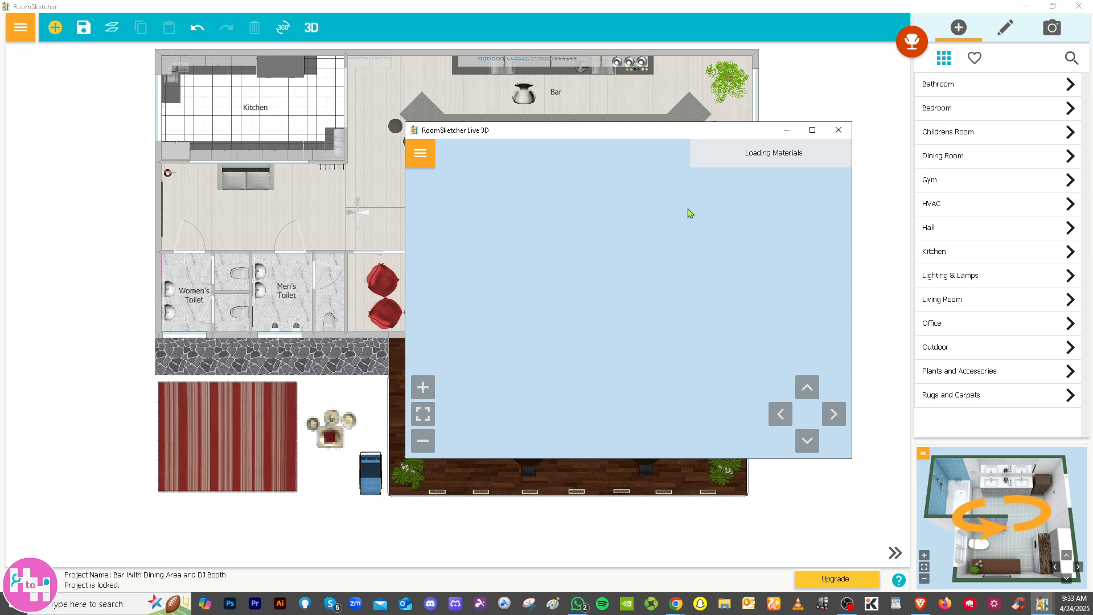
click(428, 161)
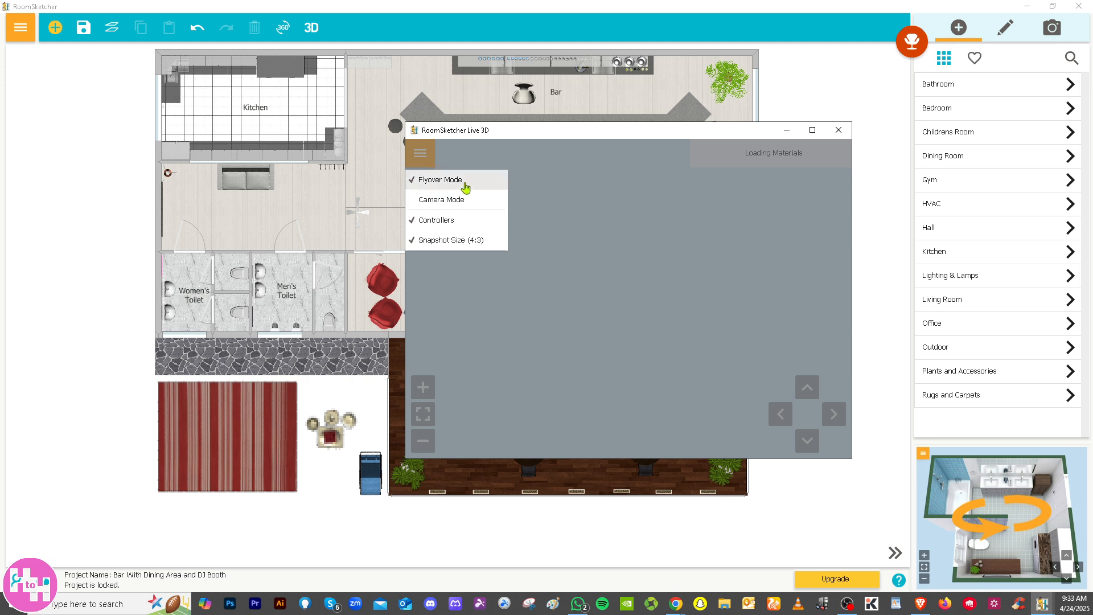
click(463, 201)
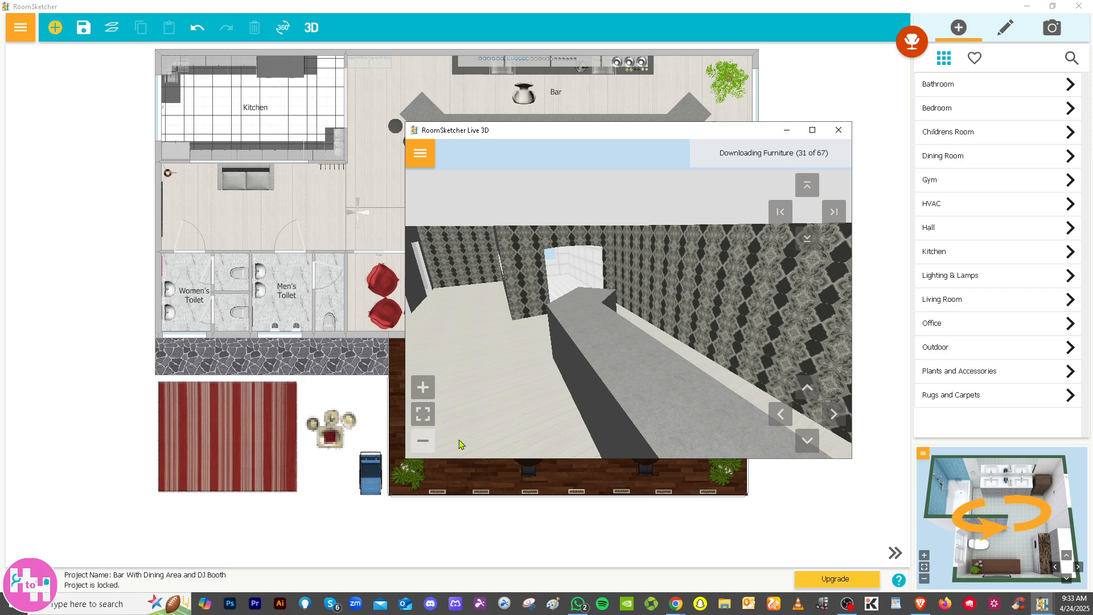
Look around the bar and its furniture in Live 3D from several camera directions, and close the 3D view
click(781, 415)
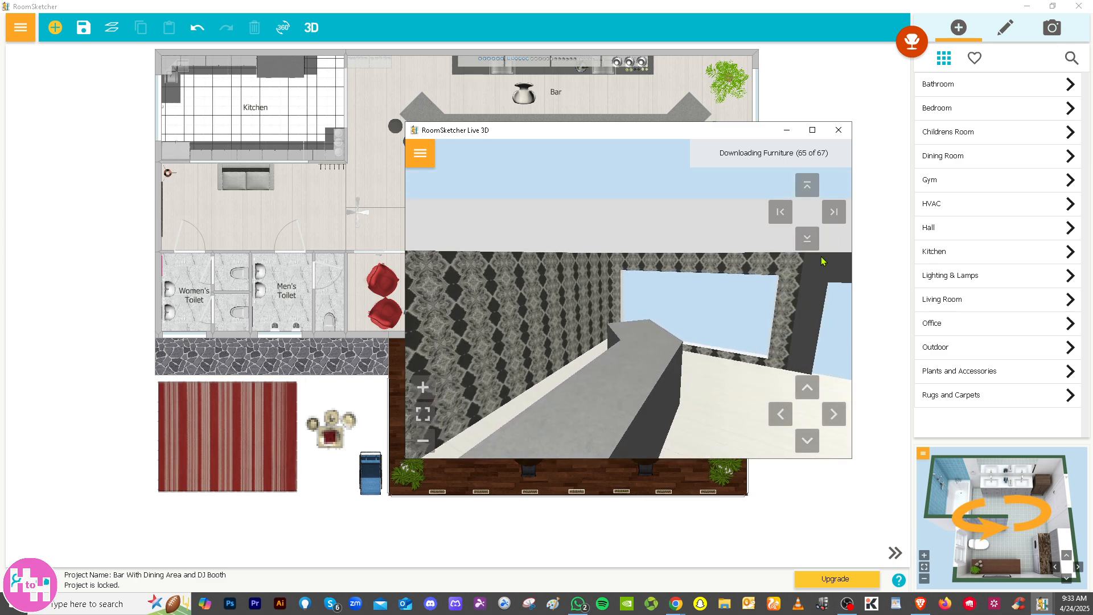
click(809, 250)
click(808, 389)
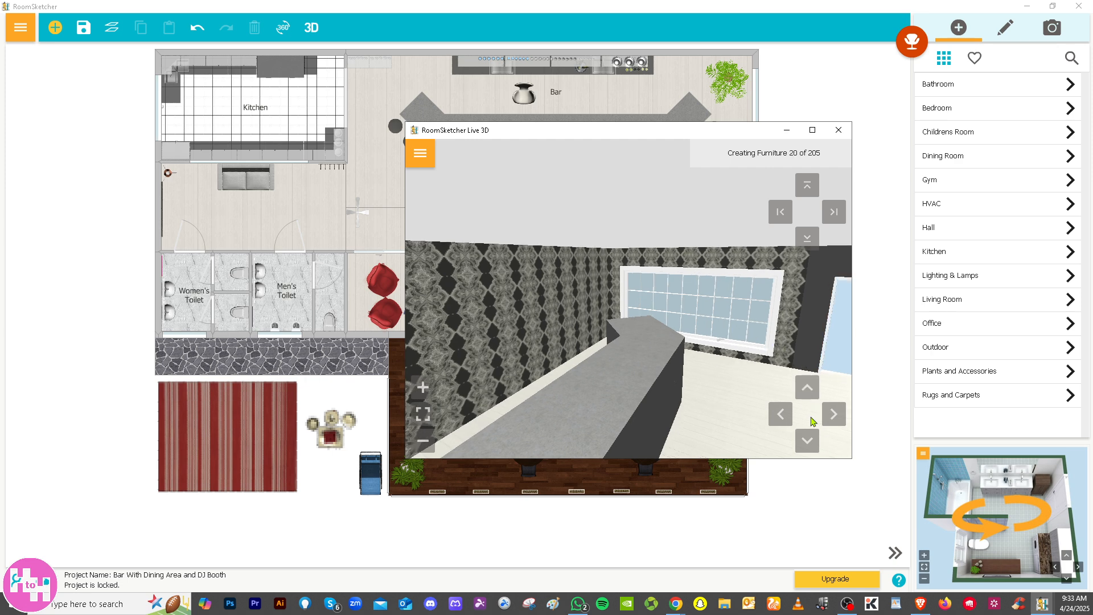
click(806, 440)
click(781, 415)
click(834, 414)
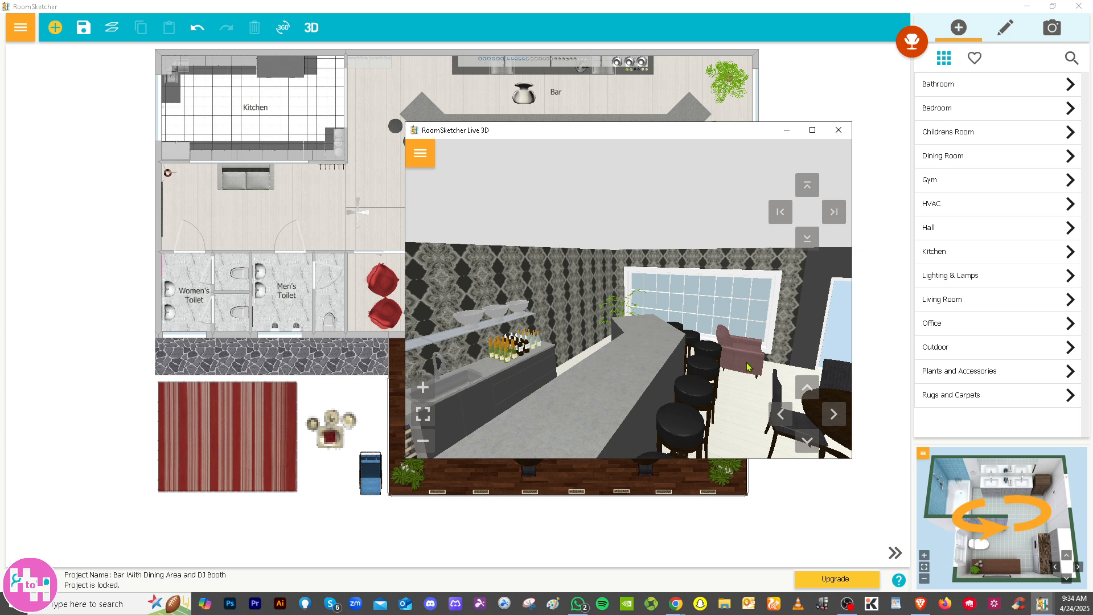
click(839, 130)
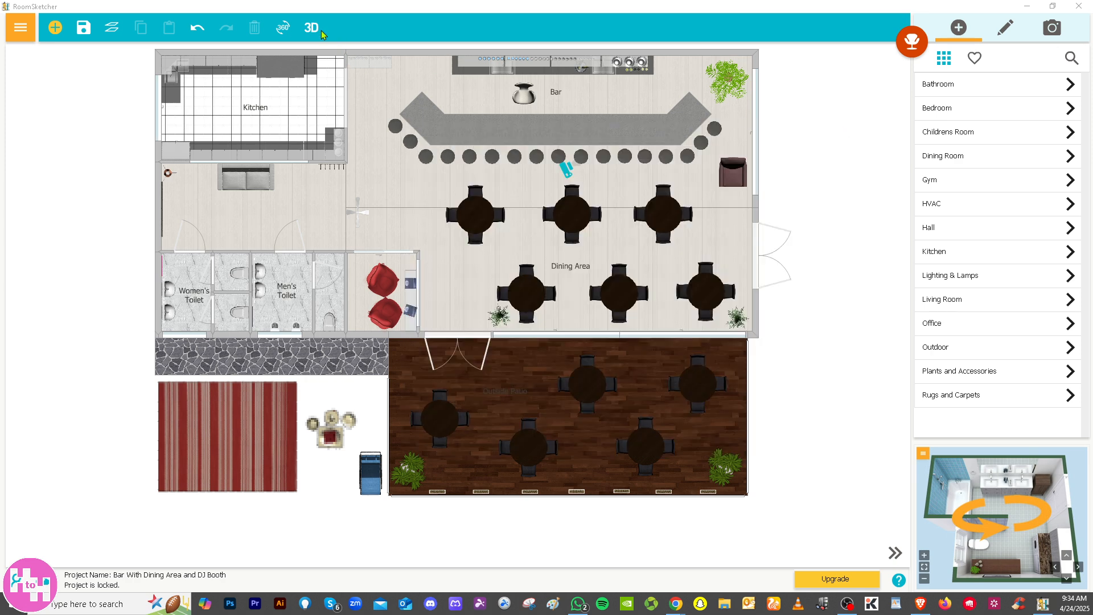
Look over the RoomSketcher 360 offer, the level options and the new project choices, closing each one
click(283, 30)
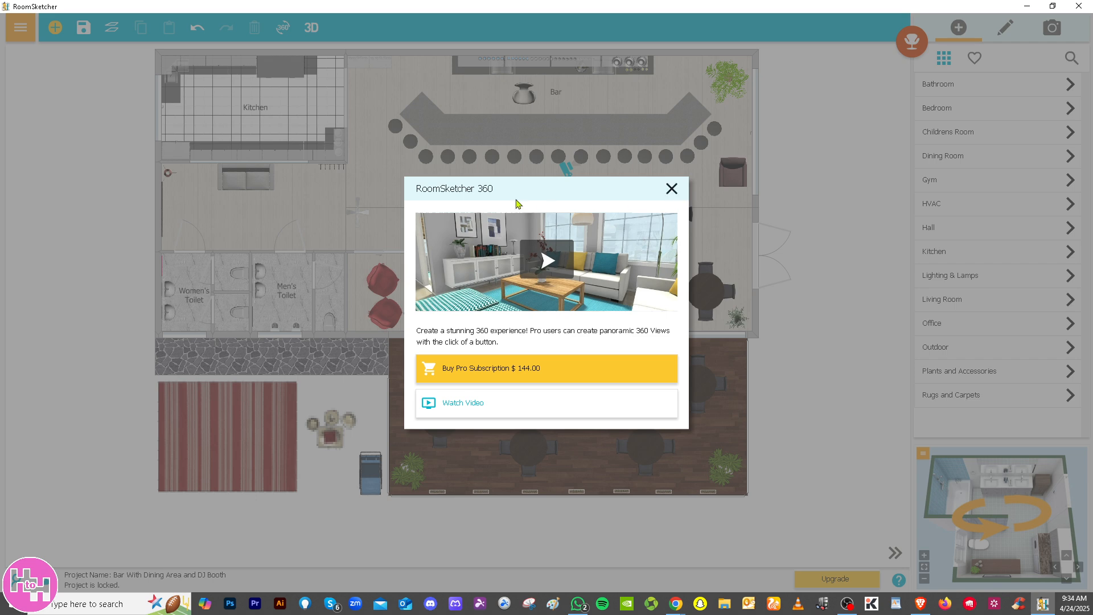
click(673, 192)
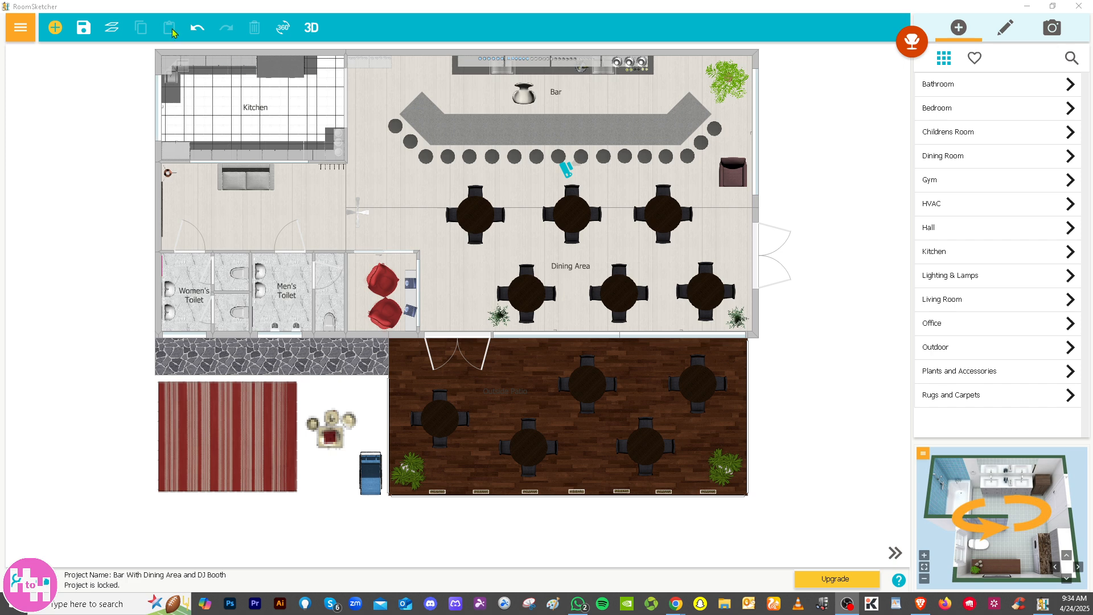
click(112, 29)
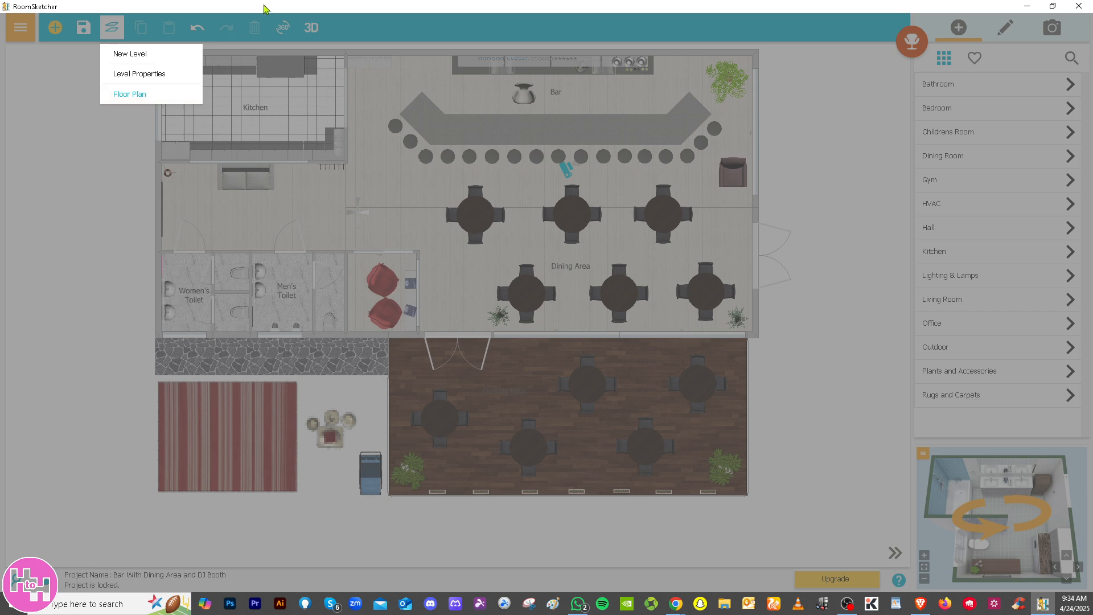
click(42, 109)
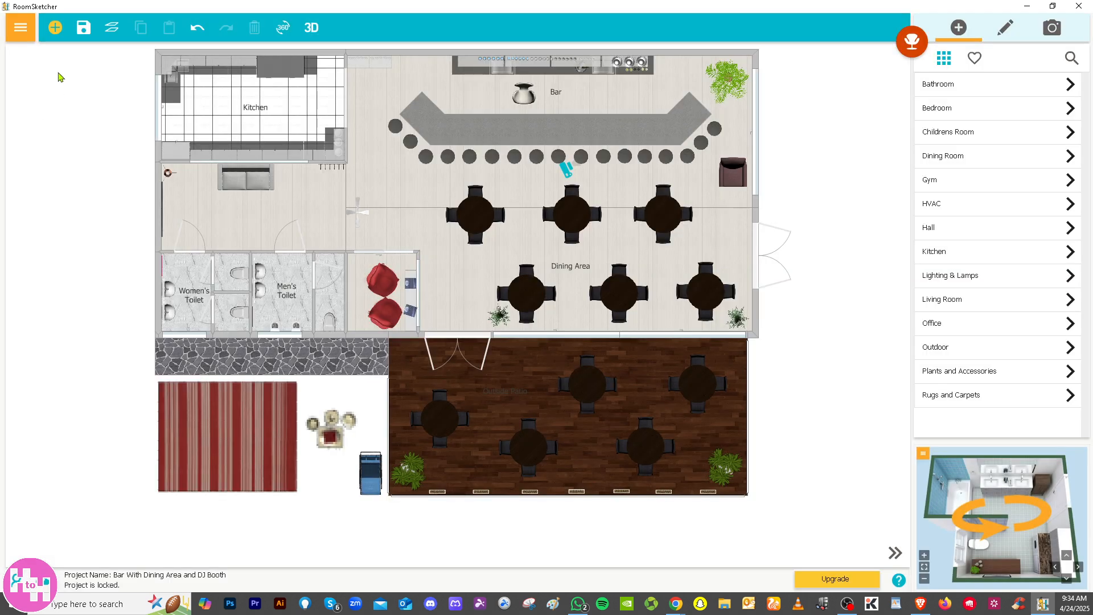
click(55, 29)
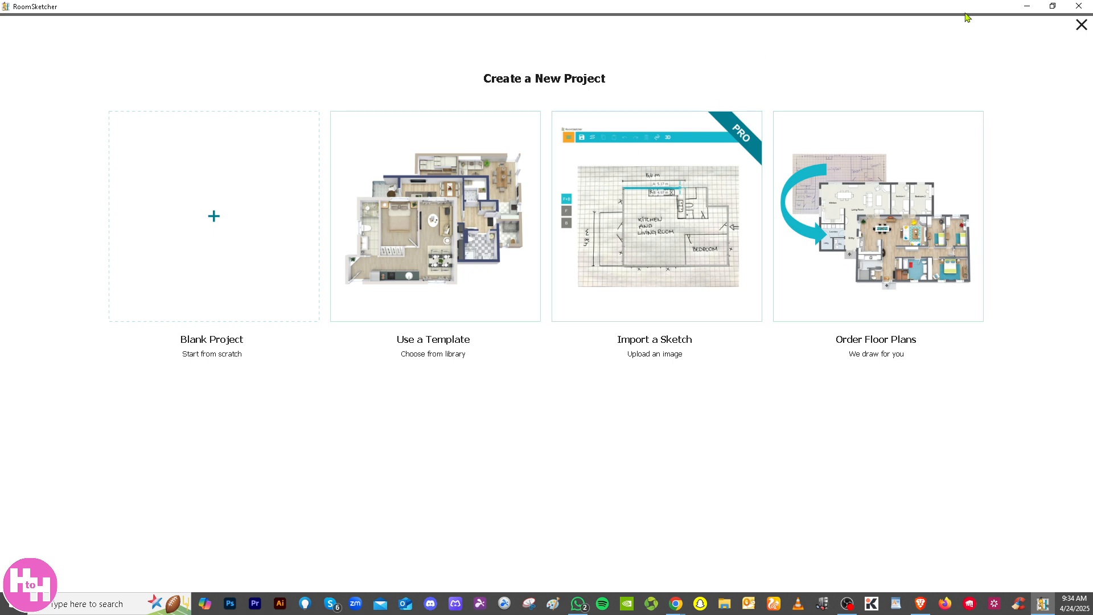
click(1075, 29)
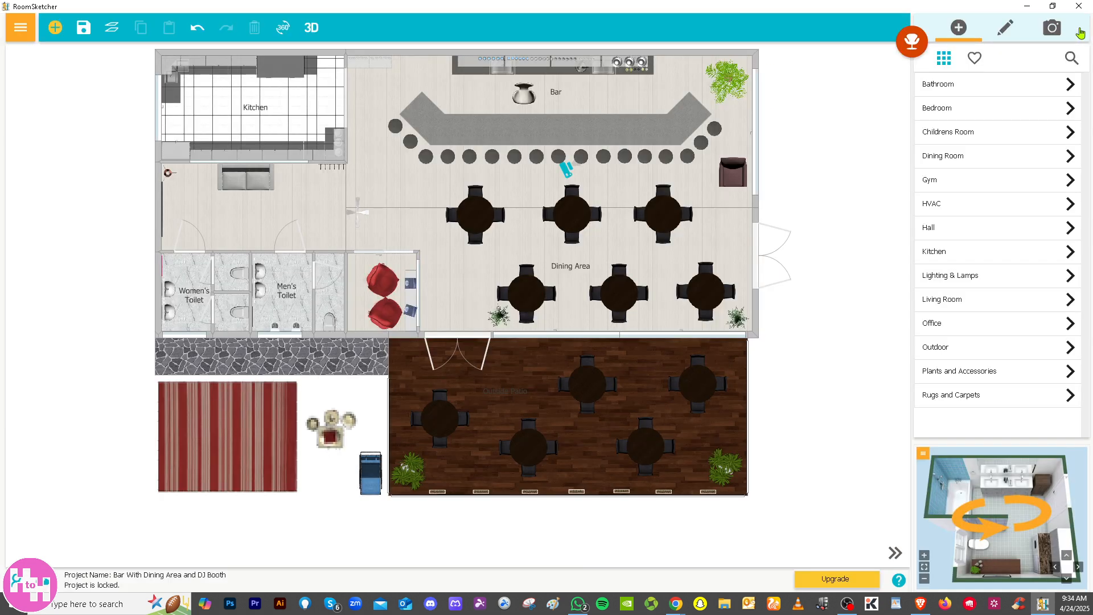
Review the full list of project, level, view and tool commands, and open the snapshot options
click(22, 29)
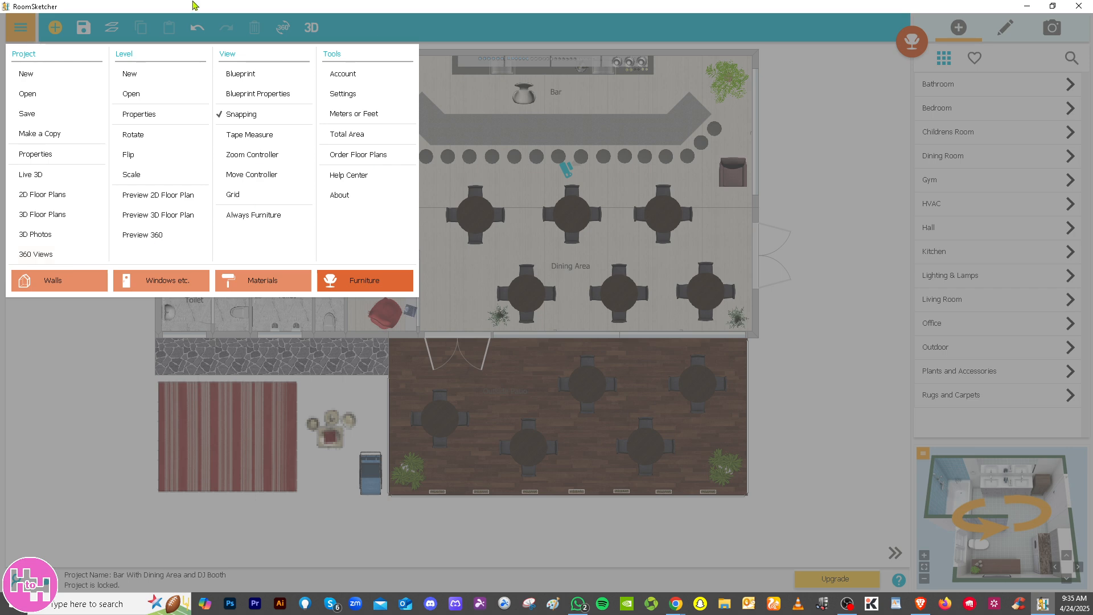
click(841, 89)
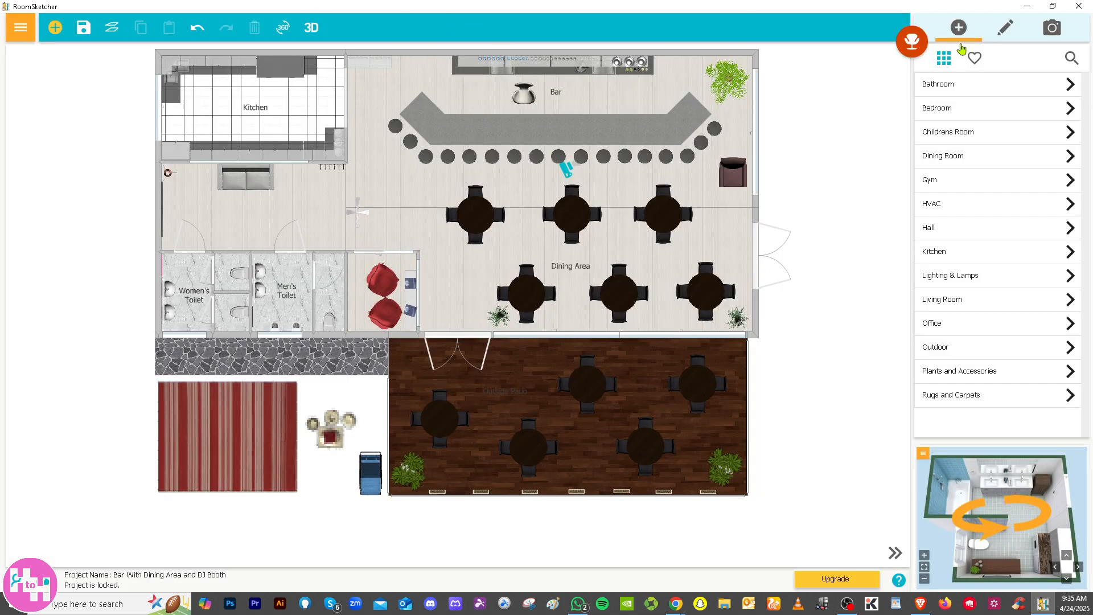
click(1053, 30)
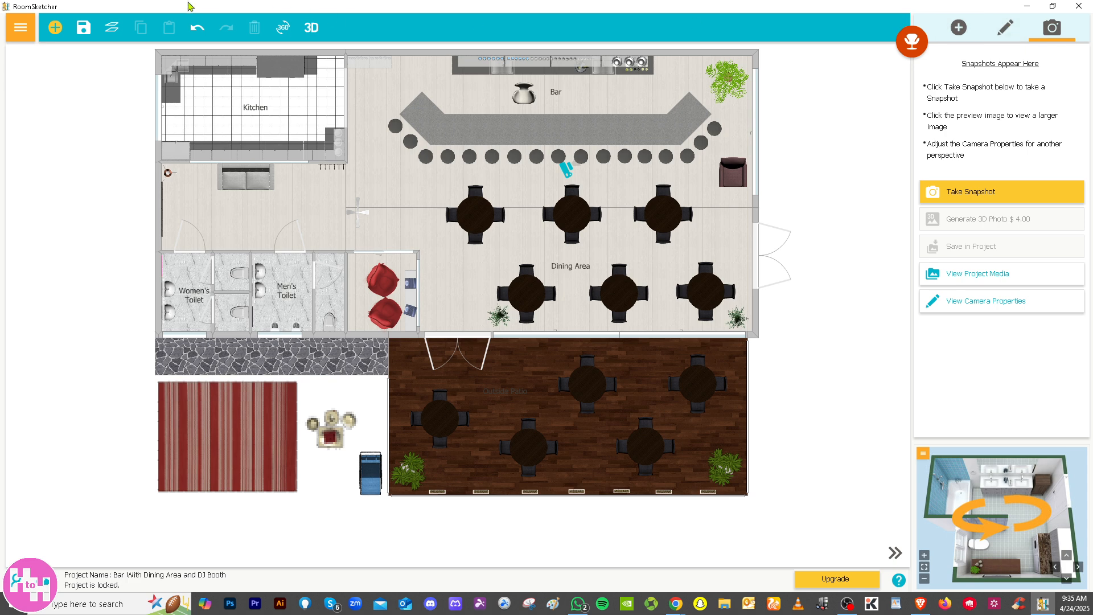
Save the project under the name "How to use ROOMSKETCHER"
click(84, 27)
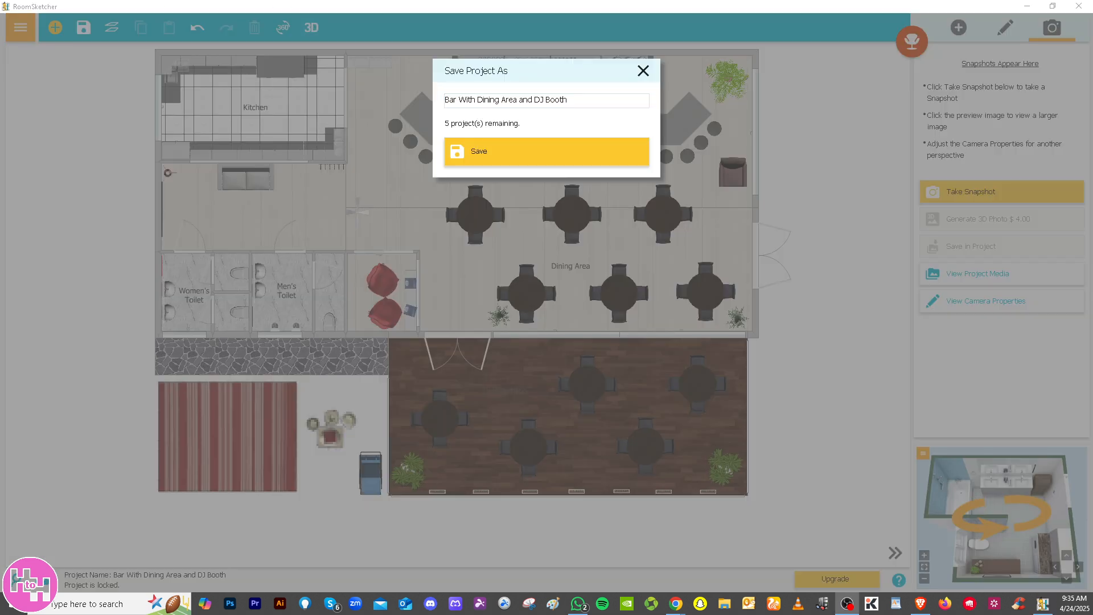
drag(583, 99, 444, 106)
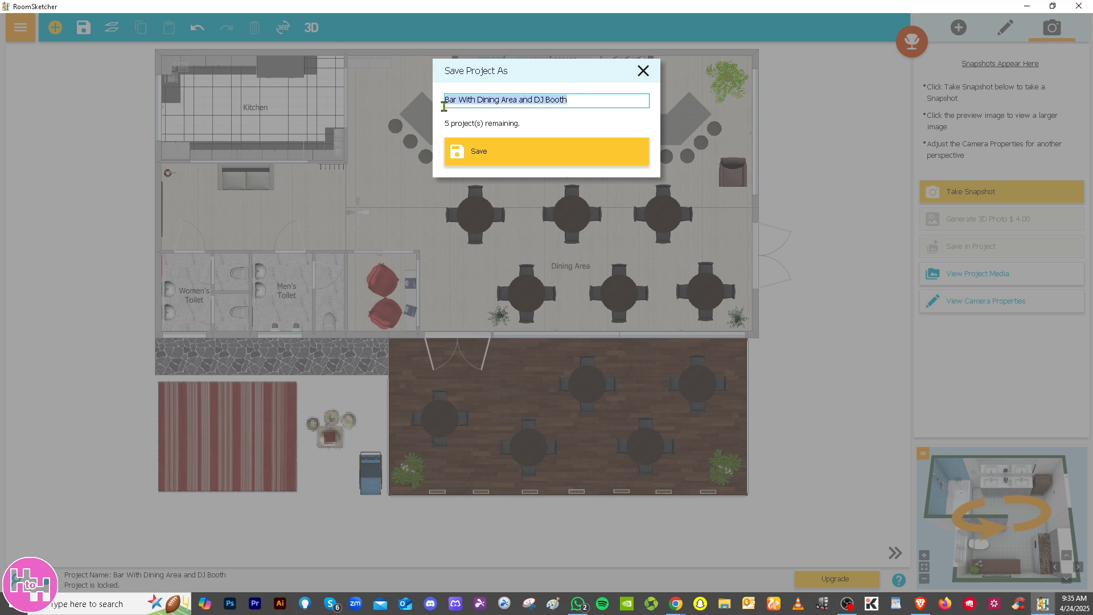
text(H)
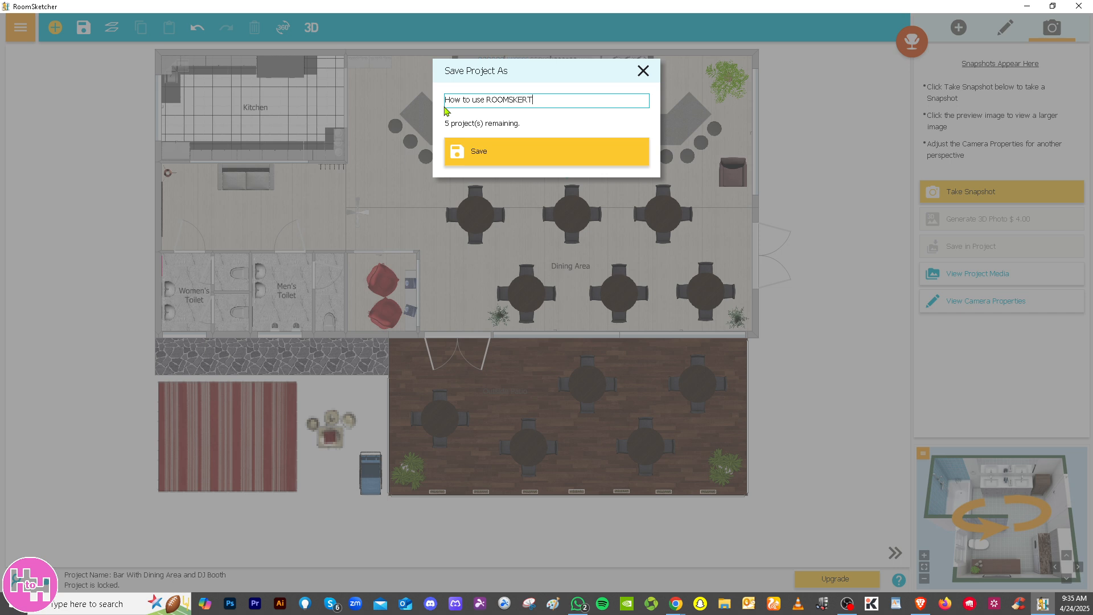
text(ow to use ROOMSKETCHER)
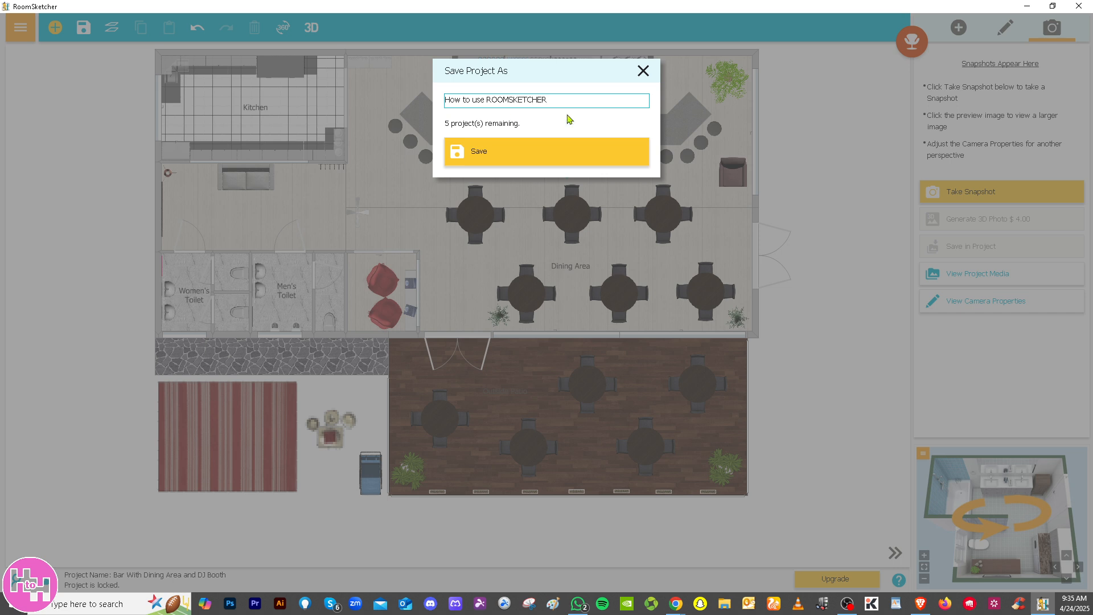
click(572, 158)
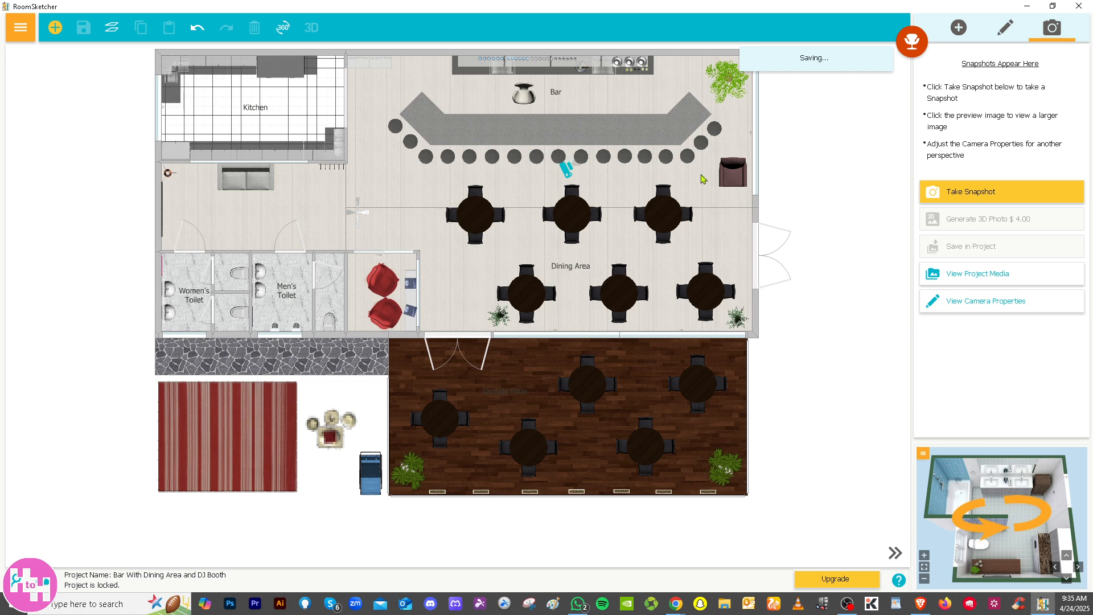